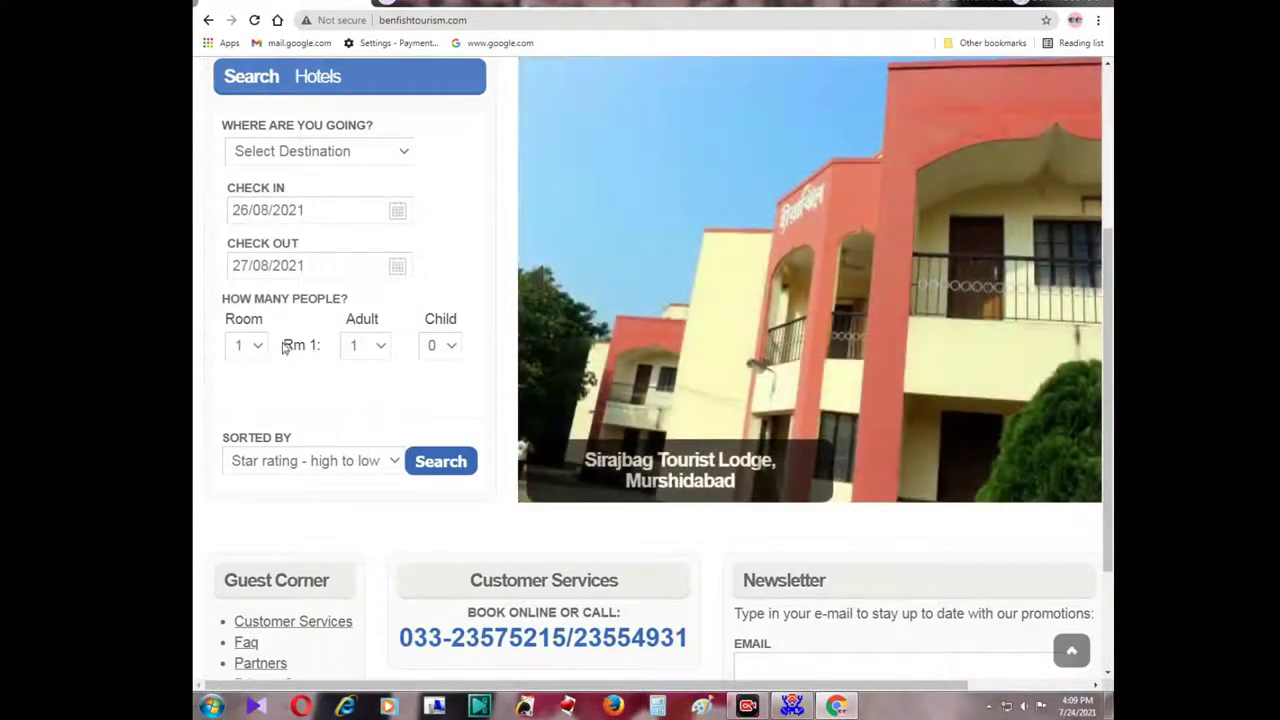
# Set room 1 to 2 adults and show the destination choices.
pyautogui.click(383, 349)
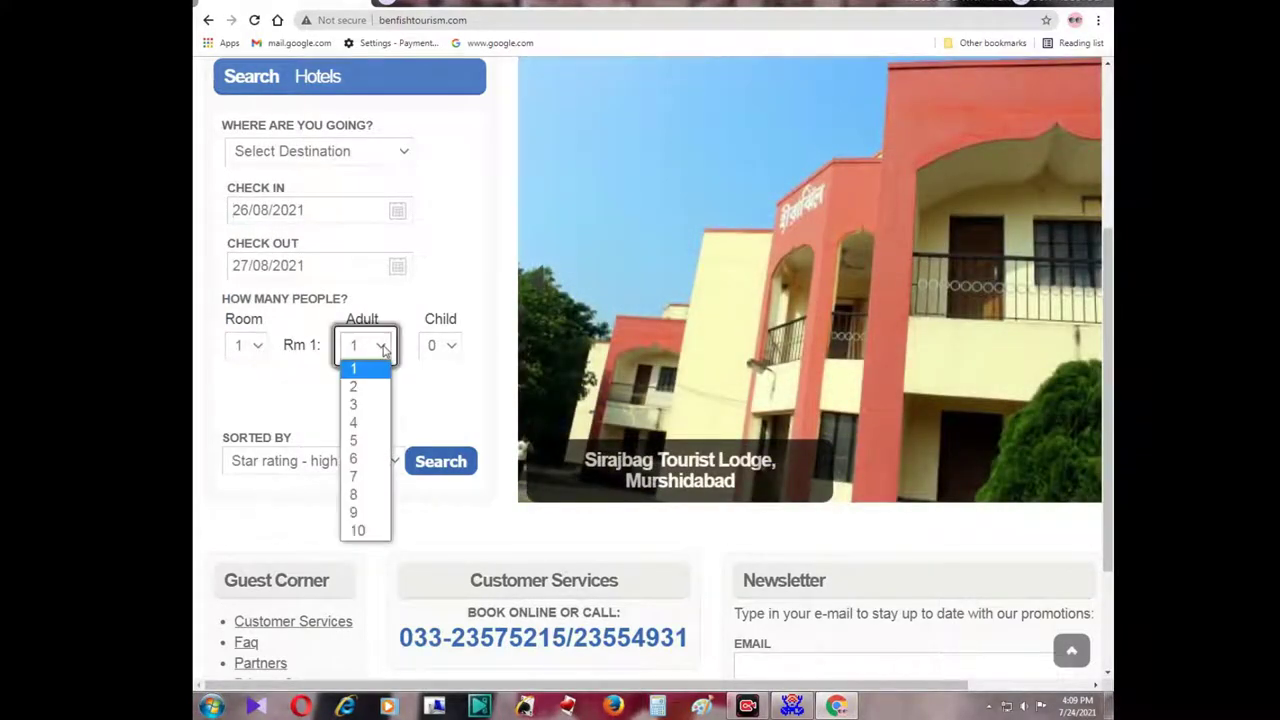
pyautogui.click(362, 390)
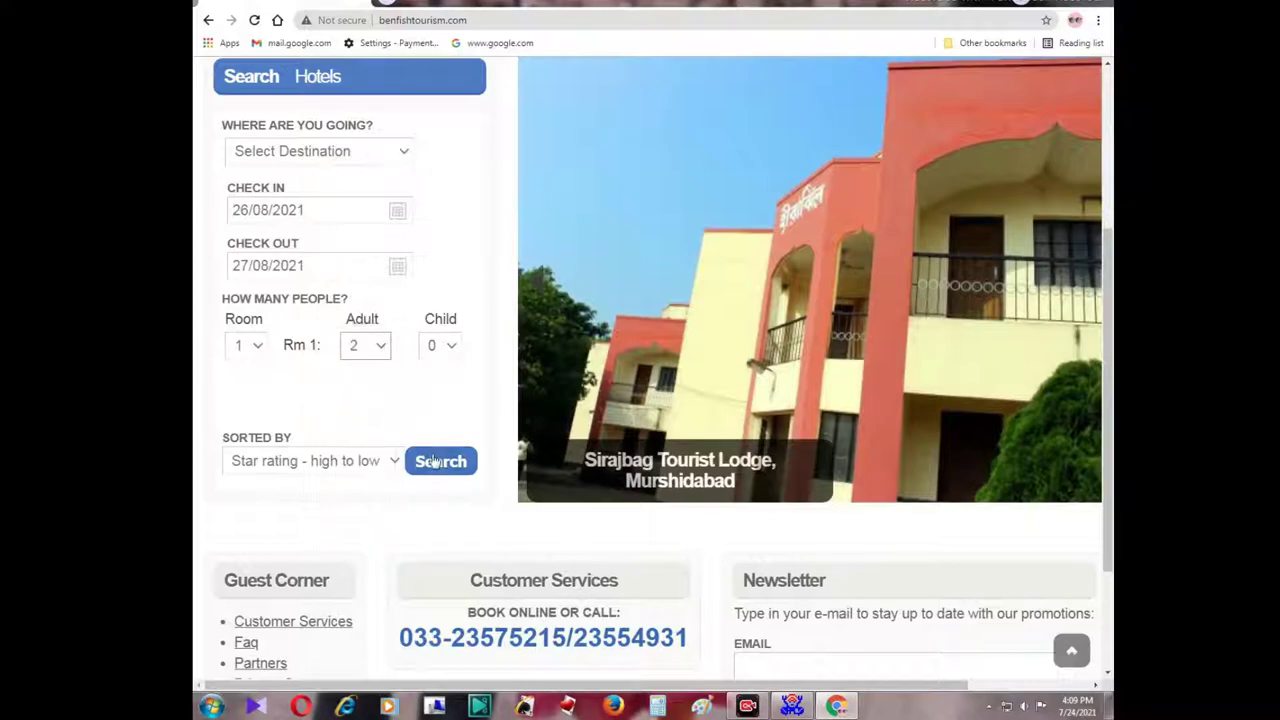
pyautogui.scroll(-2, 431, 420)
pyautogui.scroll(2, 433, 352)
pyautogui.click(318, 152)
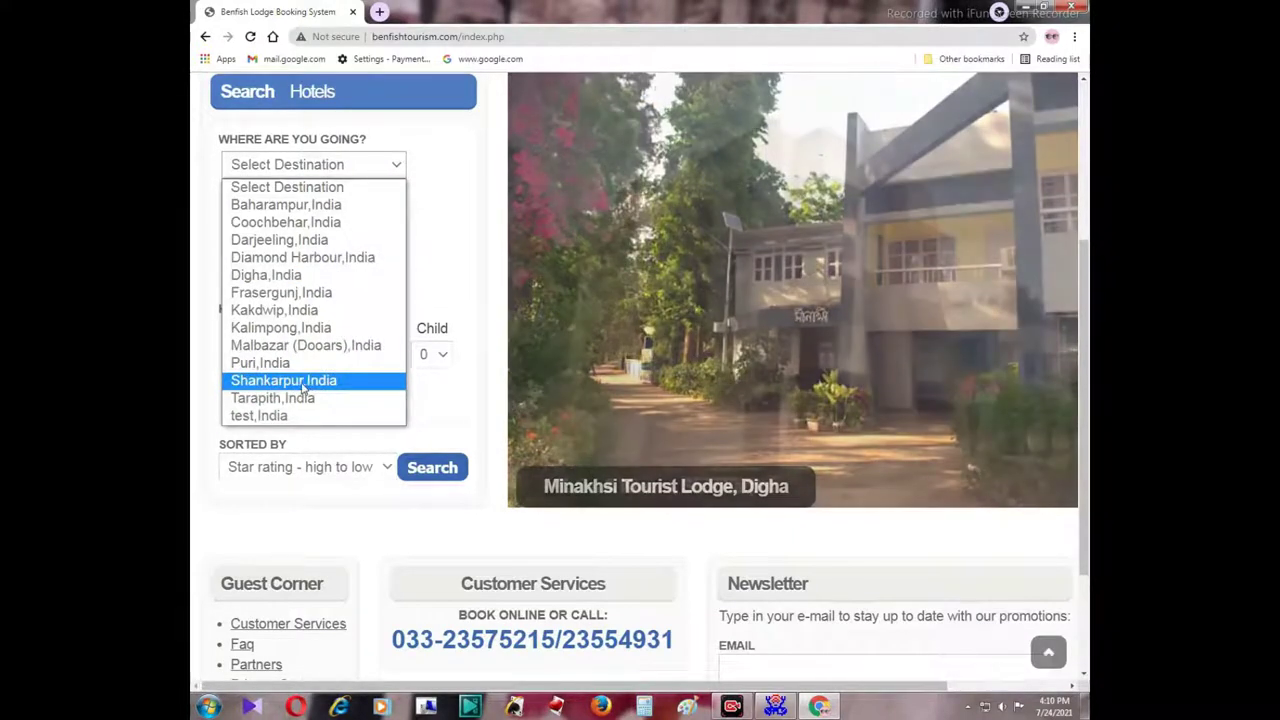
# Choose Shankarpur, India as destination with check-in on 15 September 2021.
pyautogui.click(304, 386)
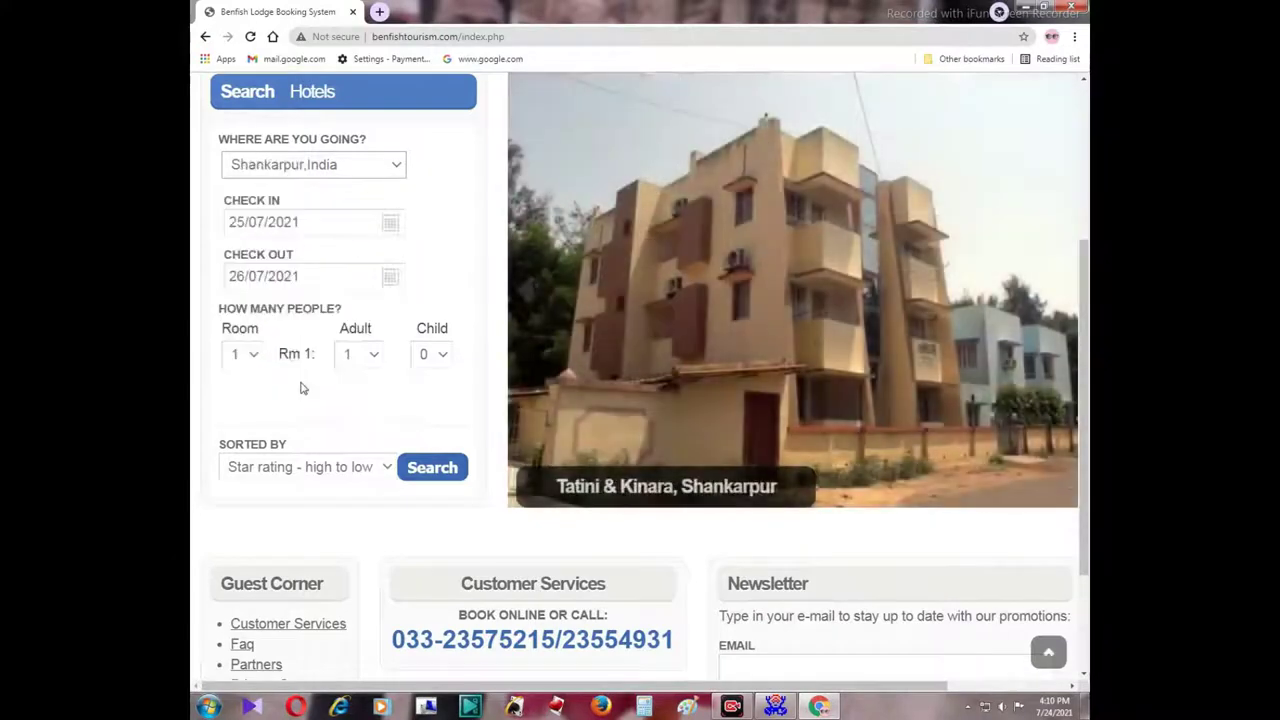
pyautogui.click(390, 224)
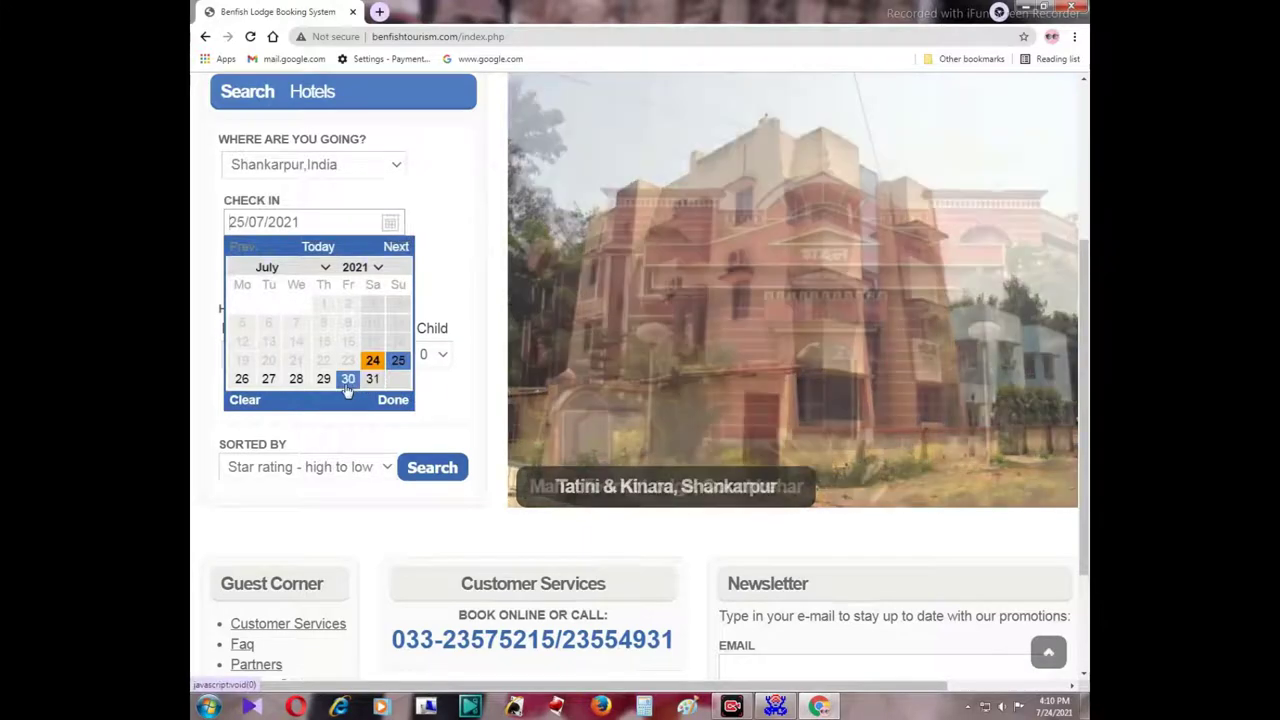
pyautogui.click(328, 268)
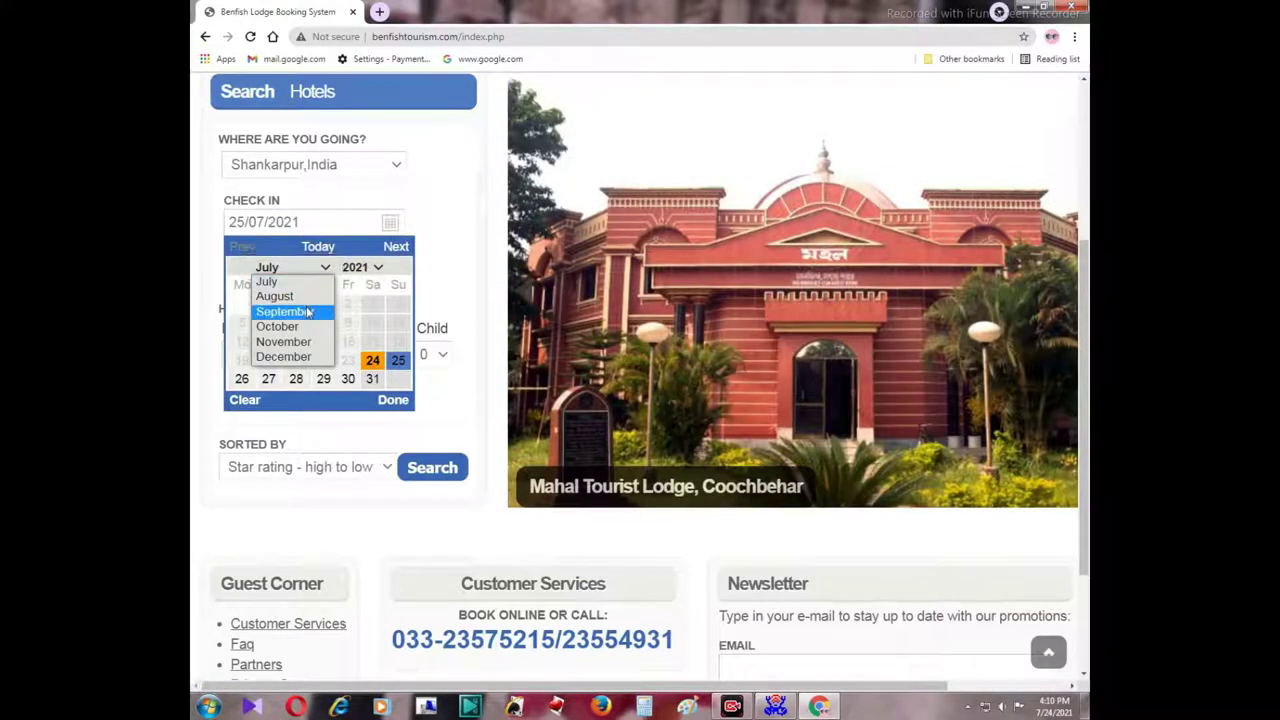
pyautogui.click(303, 311)
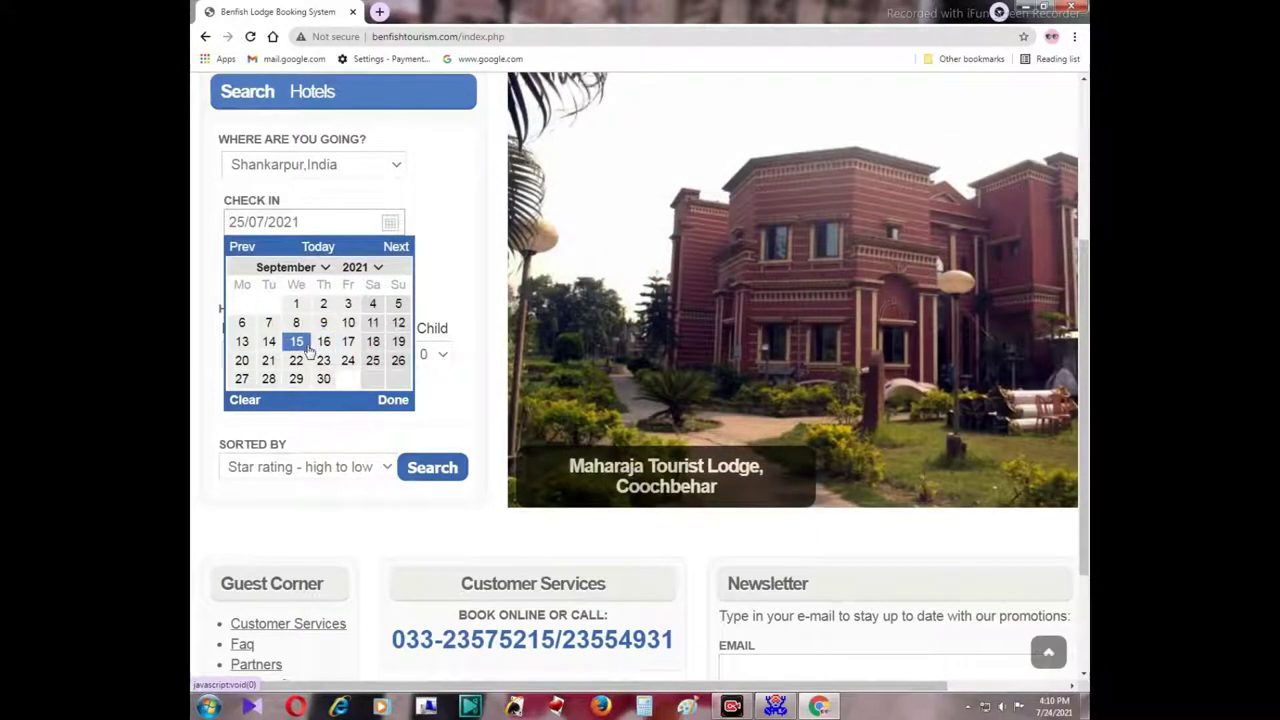
pyautogui.click(298, 342)
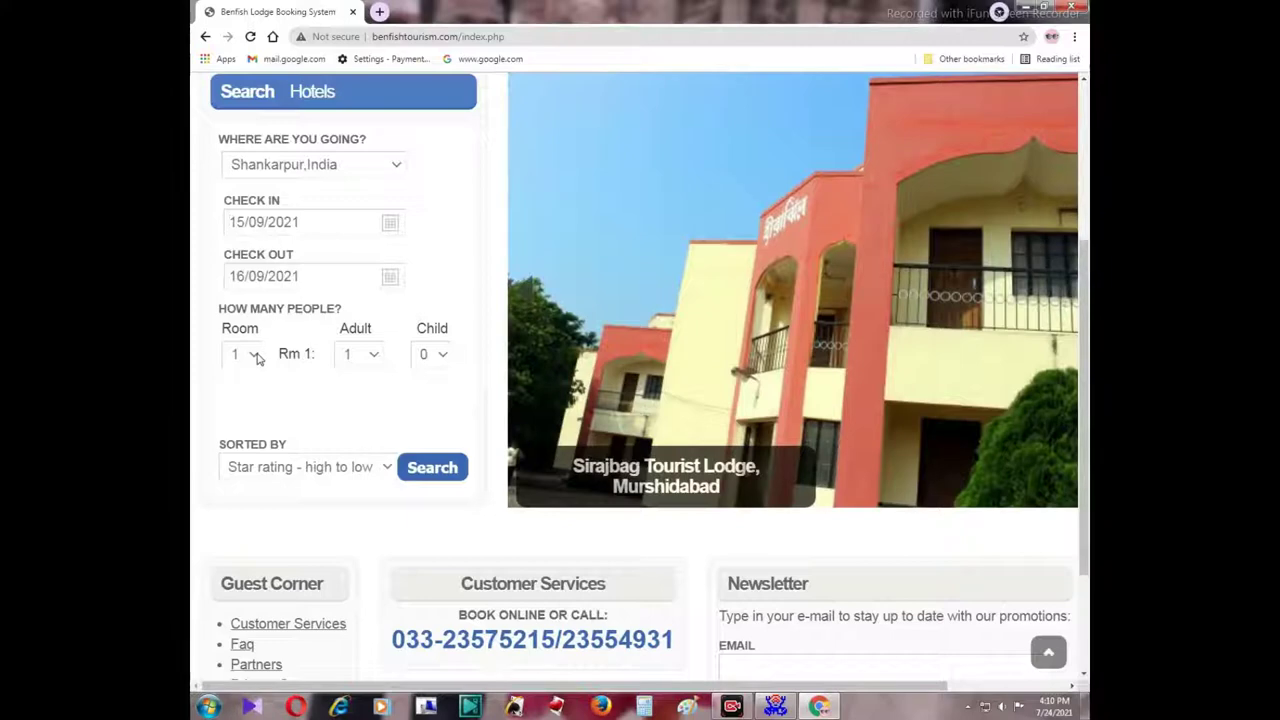
# Set the room to 2 adults and 1 child.
pyautogui.click(368, 356)
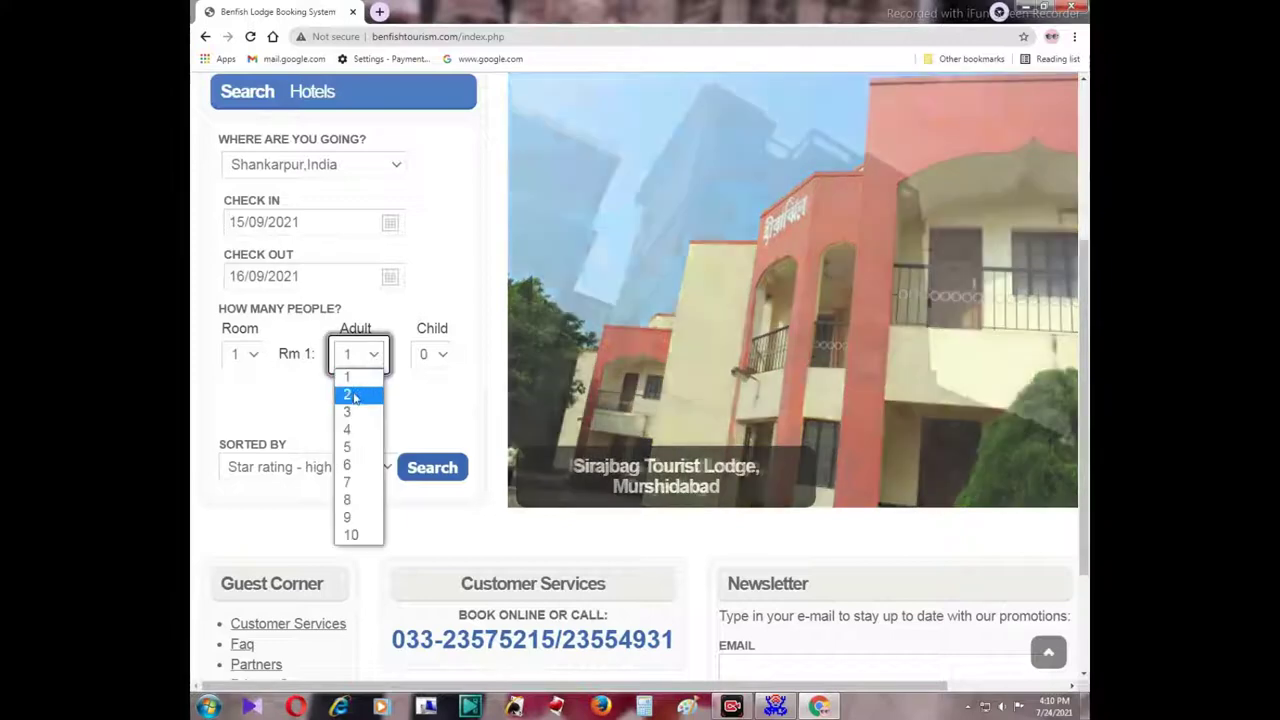
pyautogui.click(355, 397)
pyautogui.click(443, 356)
pyautogui.click(429, 398)
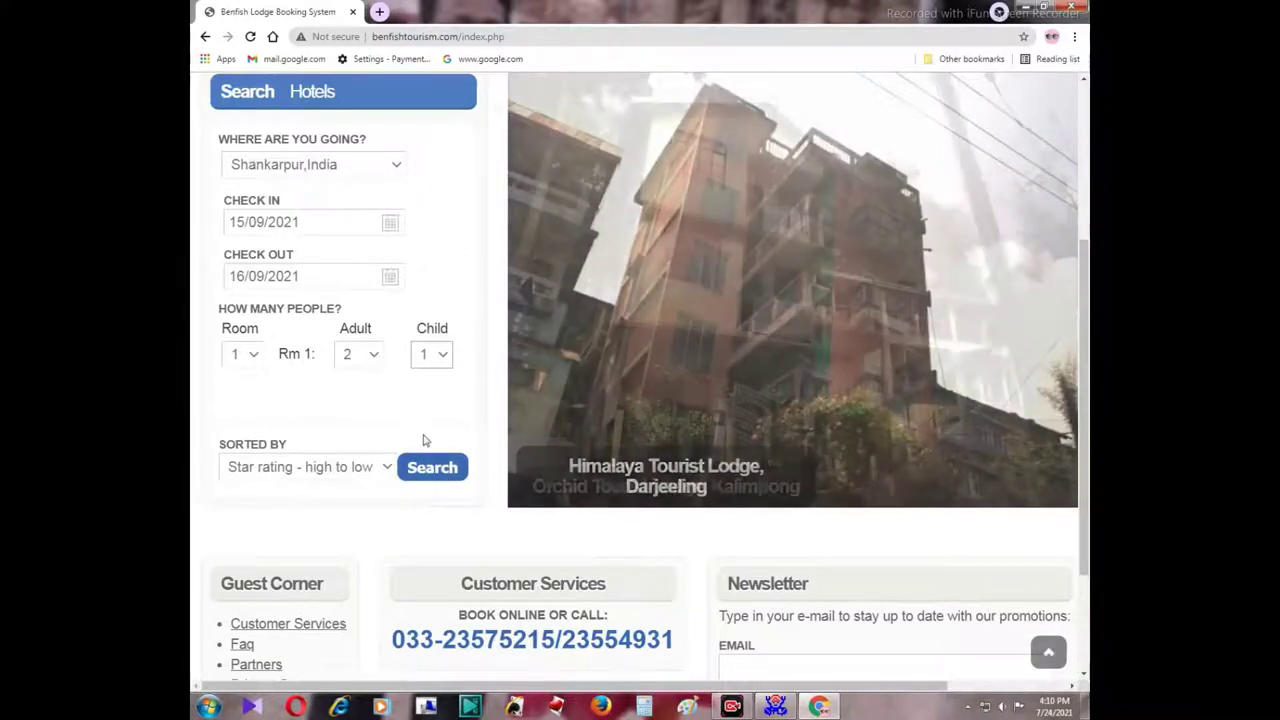
# Search hotels for Shankarpur, 15–16 Sep 2021, and browse the results.
pyautogui.click(428, 470)
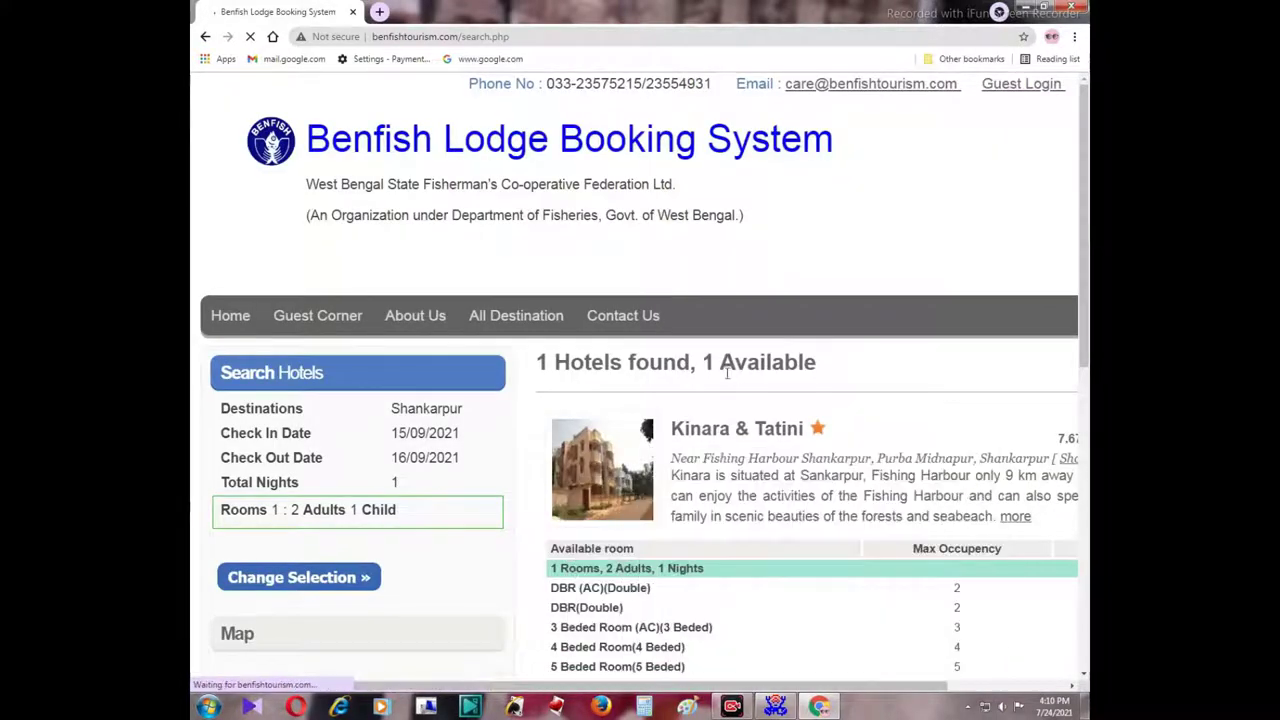
pyautogui.scroll(-1, 571, 335)
pyautogui.scroll(1, 571, 350)
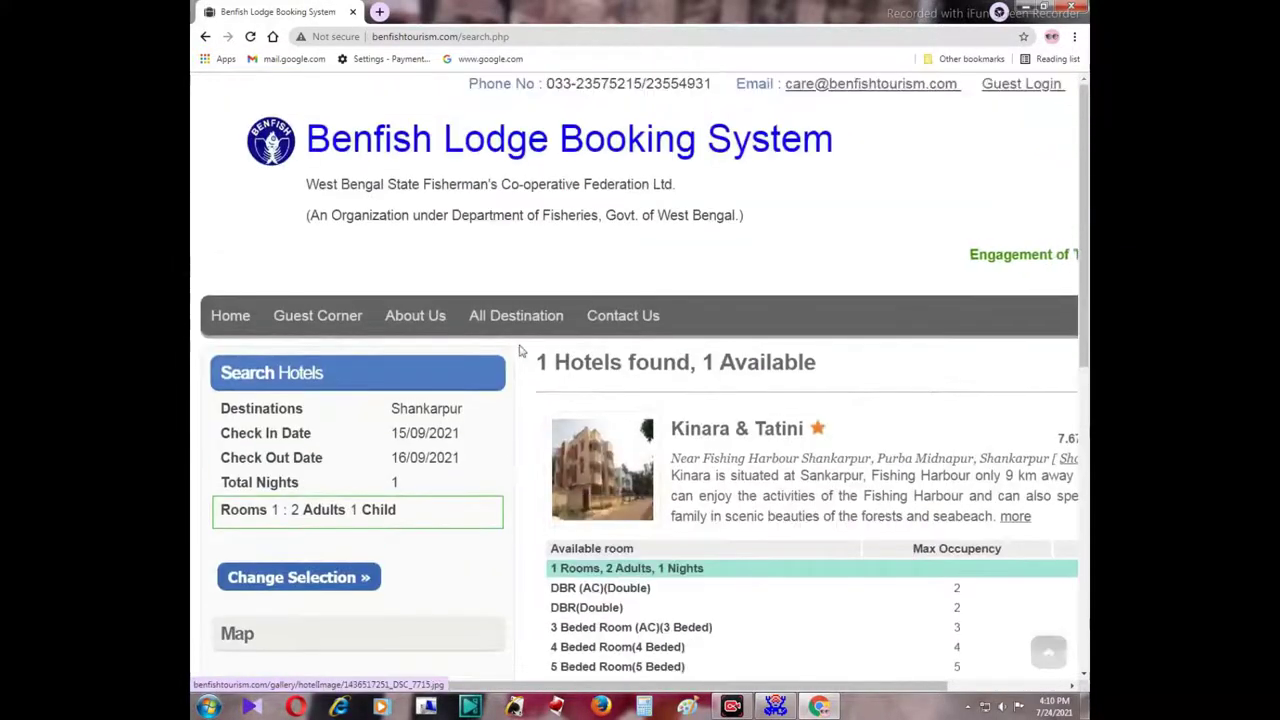
pyautogui.scroll(-1, 830, 435)
pyautogui.scroll(-1, 830, 435)
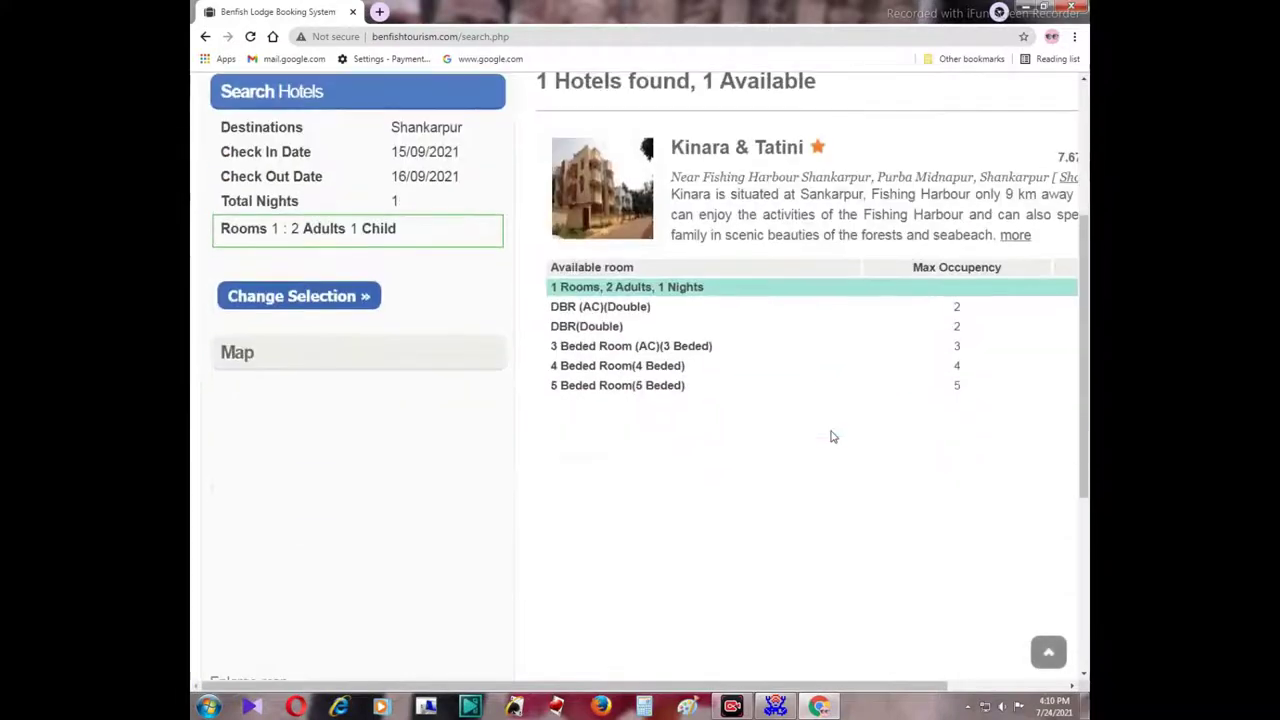
pyautogui.scroll(1, 811, 400)
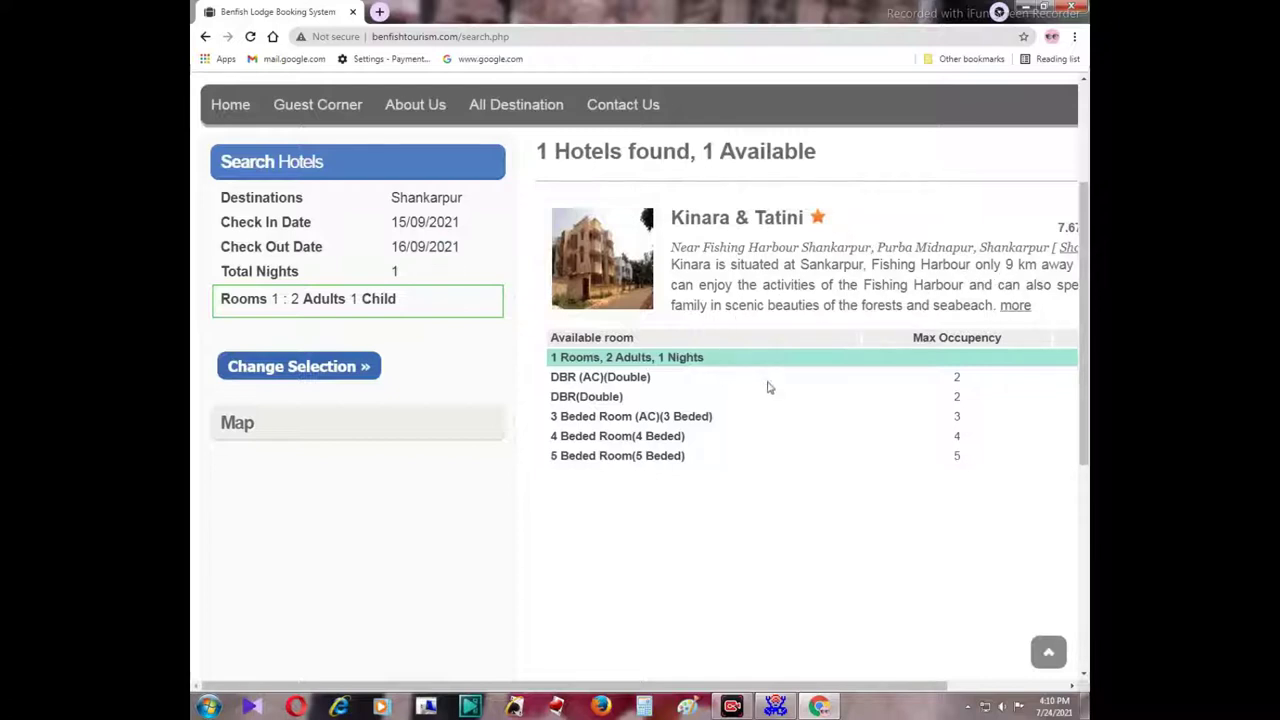
pyautogui.scroll(-1, 766, 389)
pyautogui.scroll(-1, 597, 314)
# Review Kinara & Tatini's room types and rates, then book there.
pyautogui.moveTo(729, 686); pyautogui.dragTo(828, 690)
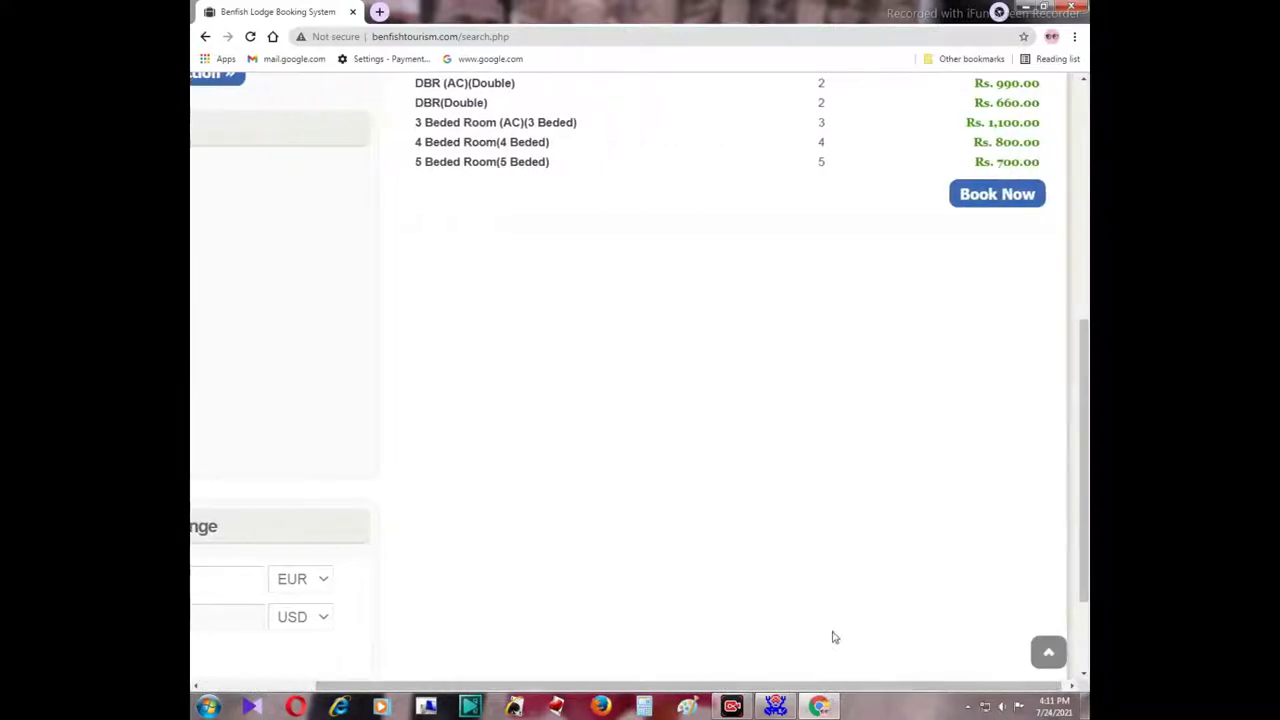
pyautogui.scroll(2, 850, 610)
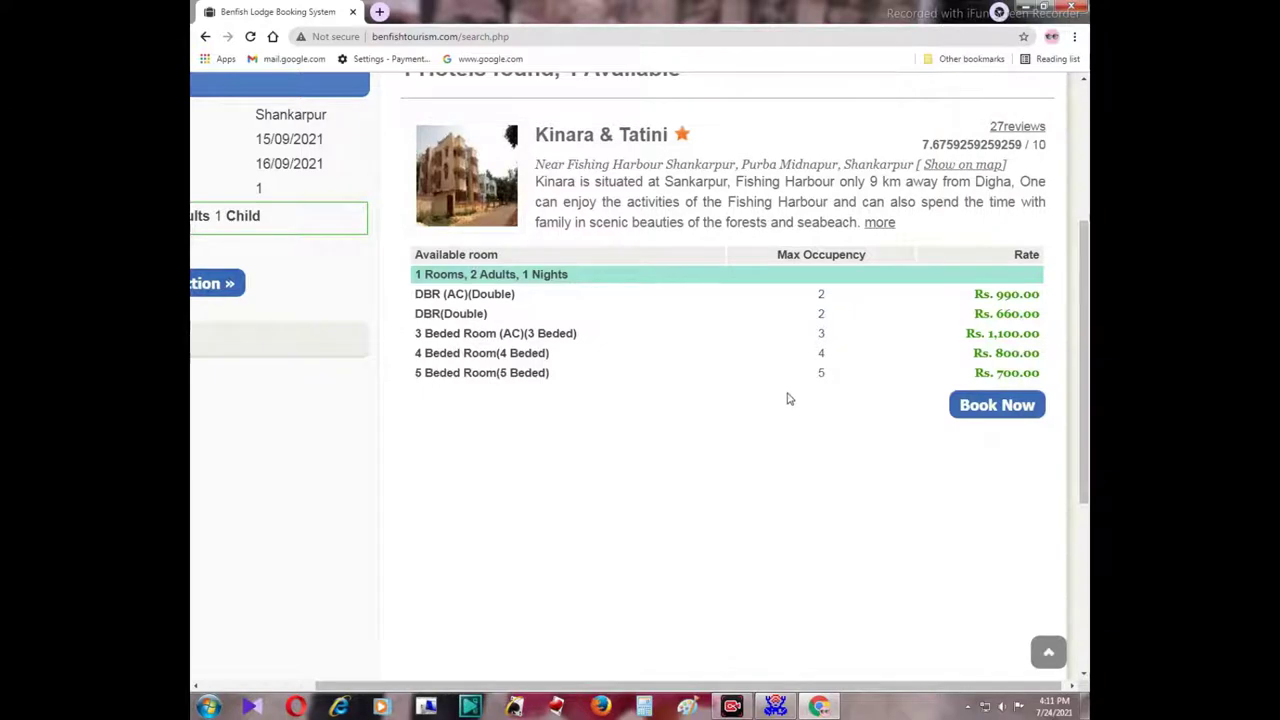
pyautogui.scroll(2, 786, 397)
pyautogui.scroll(-1, 788, 394)
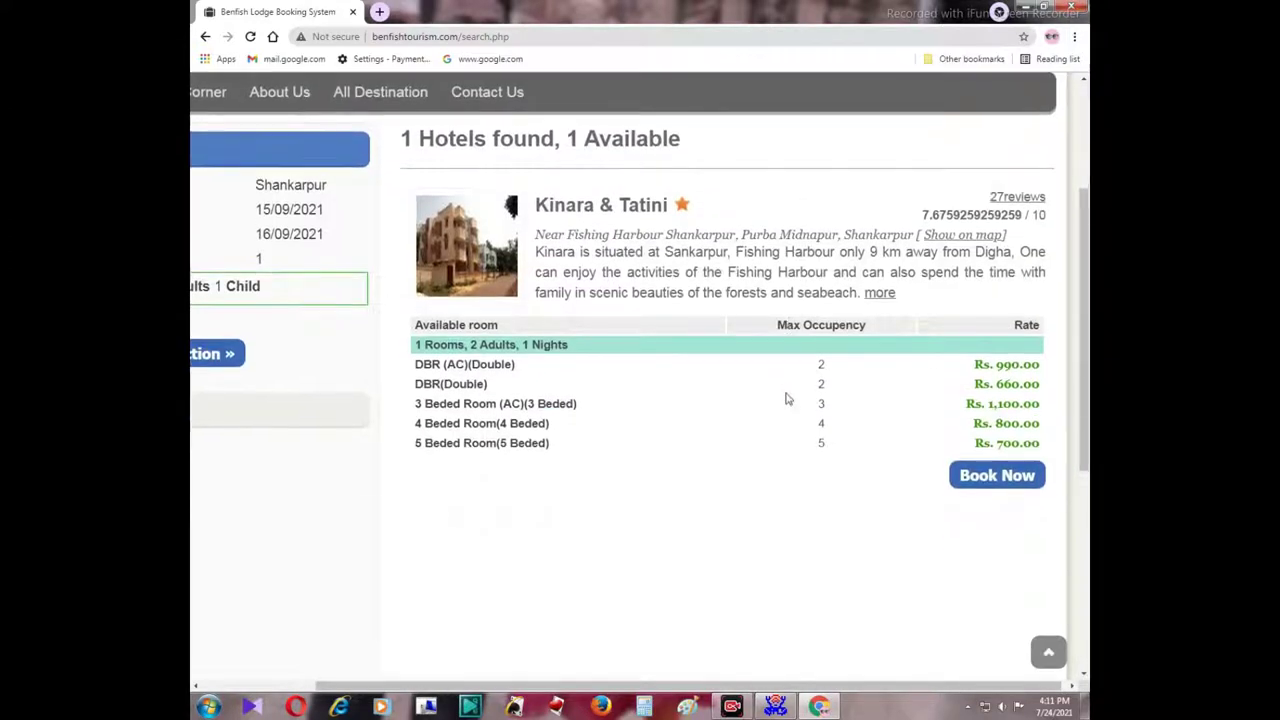
pyautogui.scroll(1, 771, 397)
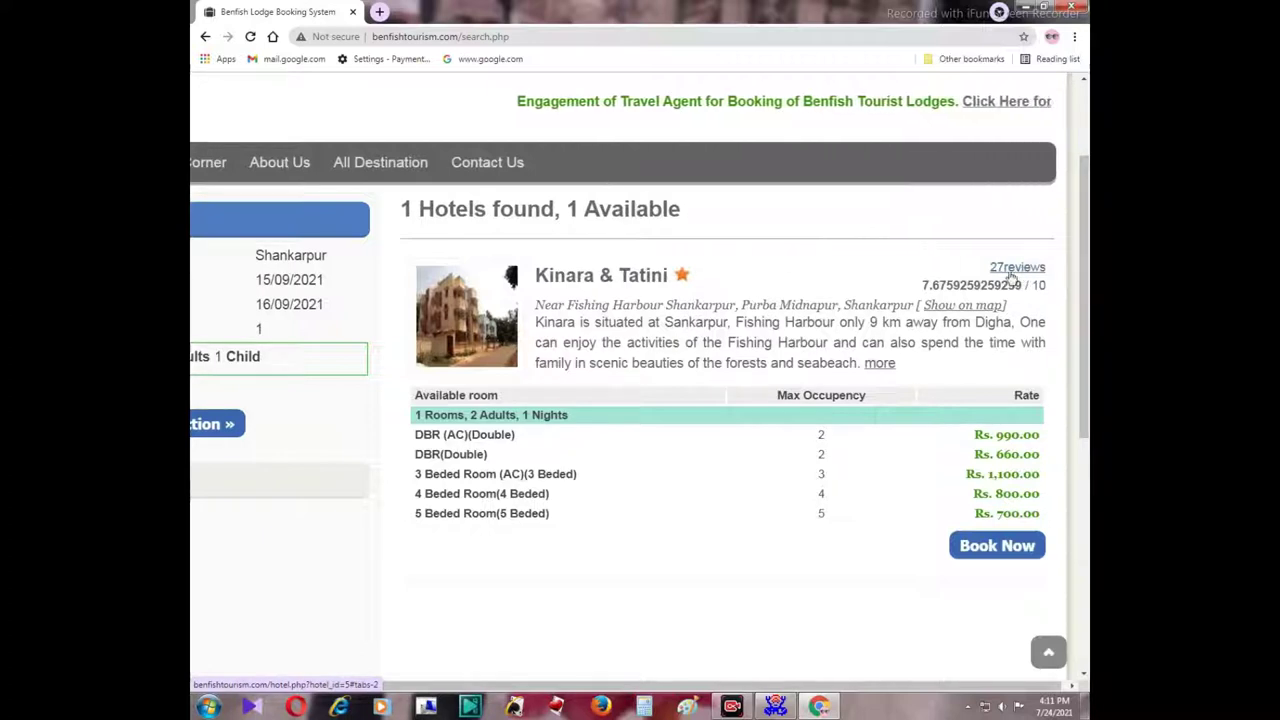
pyautogui.scroll(-1, 869, 525)
pyautogui.scroll(-1, 869, 525)
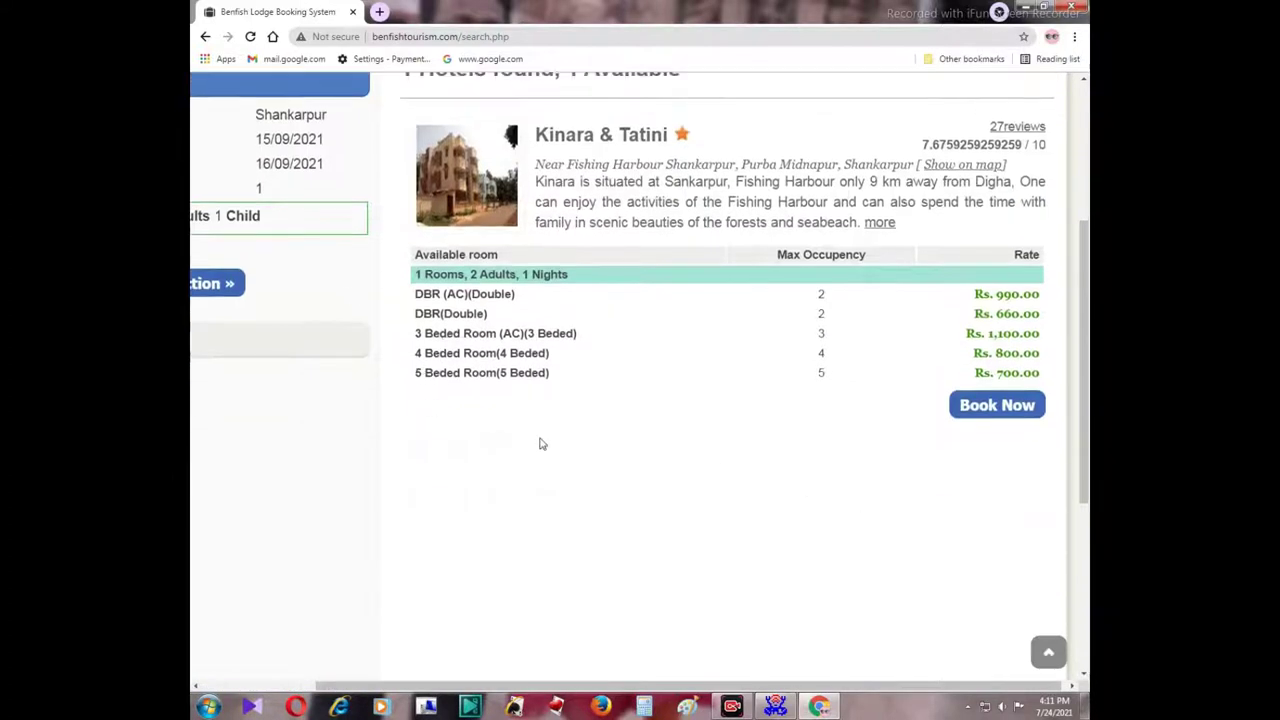
pyautogui.scroll(-2, 797, 418)
pyautogui.click(997, 270)
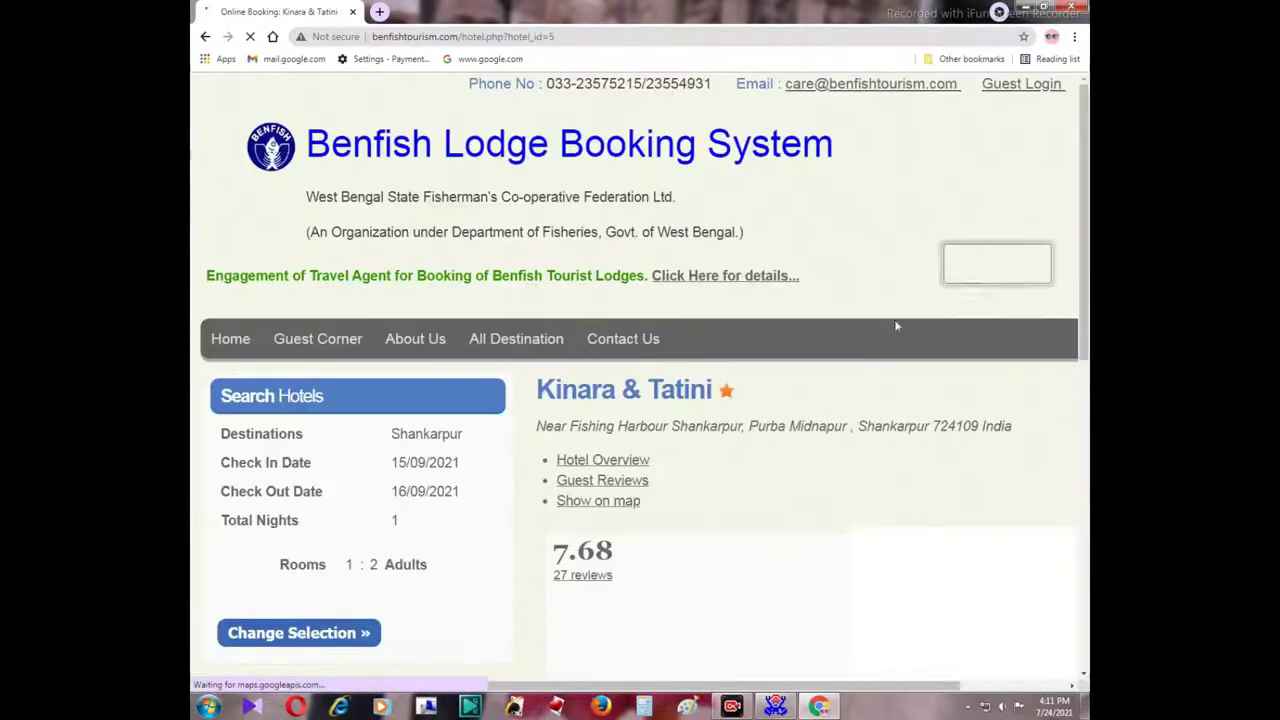
# Scroll the Kinara & Tatini page to the five room types priced 660.00–1,100.00.
pyautogui.scroll(-5, 798, 484)
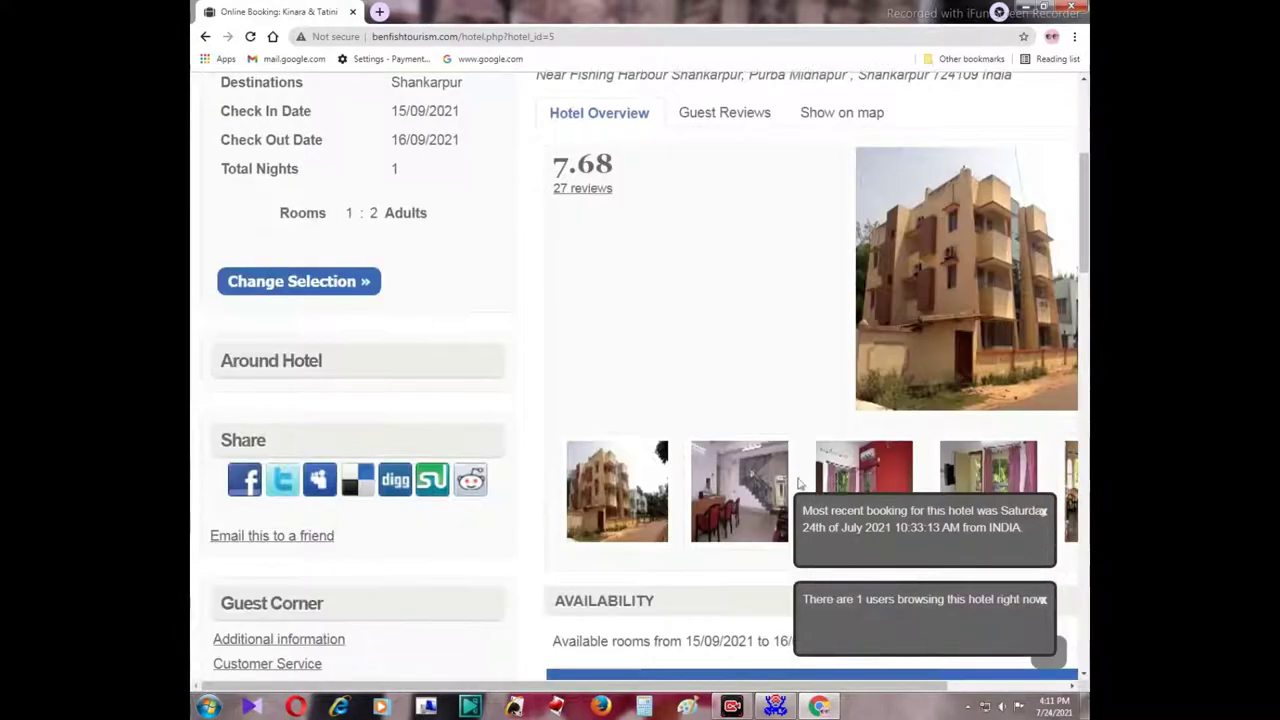
pyautogui.scroll(-3, 443, 332)
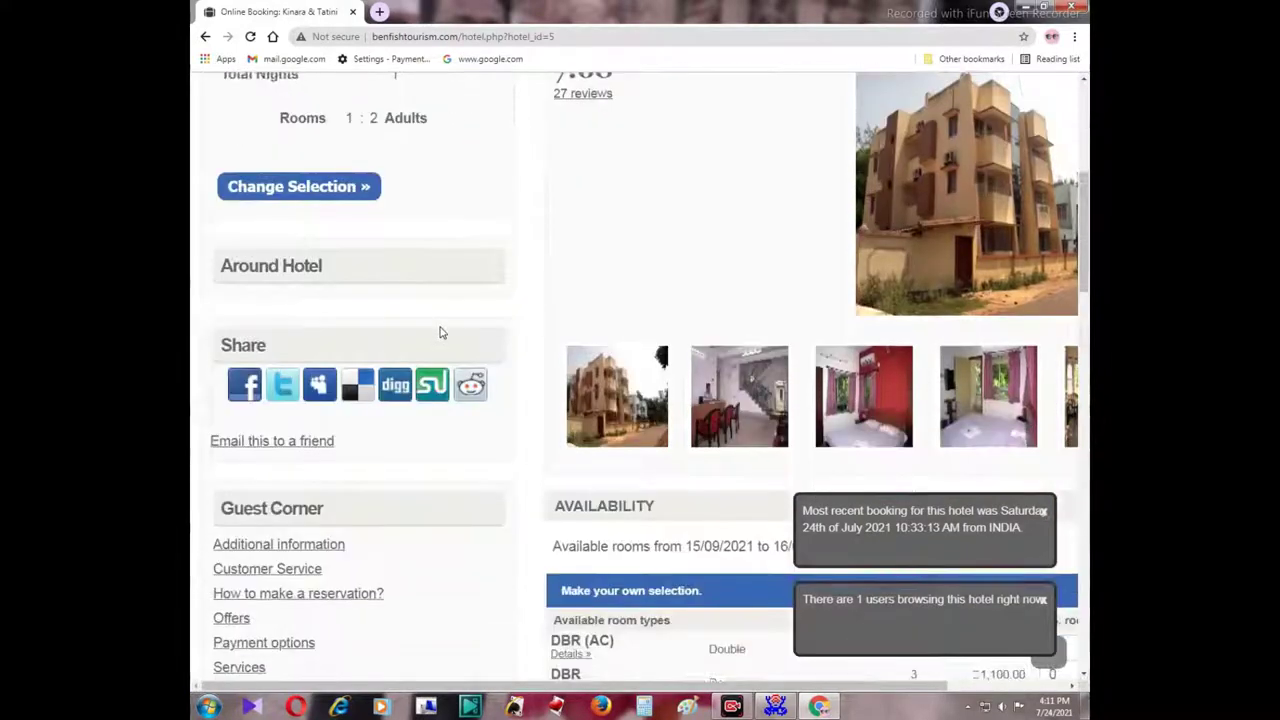
pyautogui.scroll(-1, 443, 332)
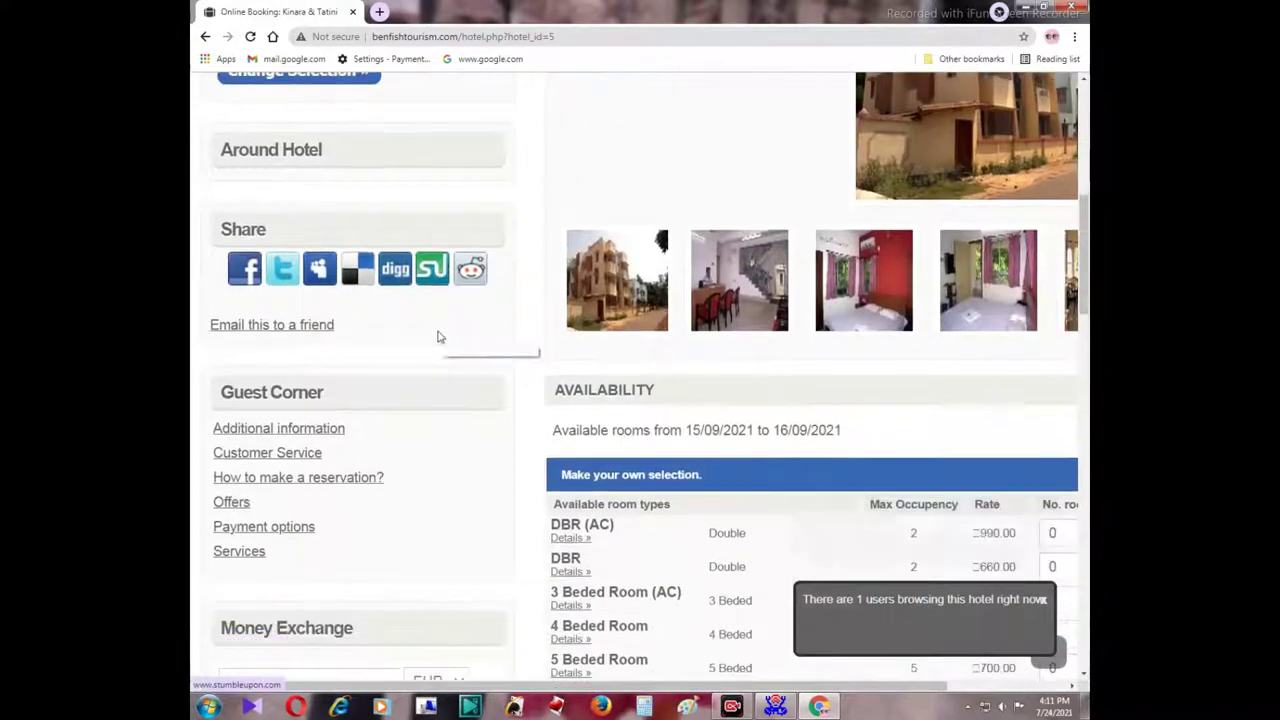
pyautogui.scroll(-2, 437, 337)
pyautogui.scroll(-4, 757, 494)
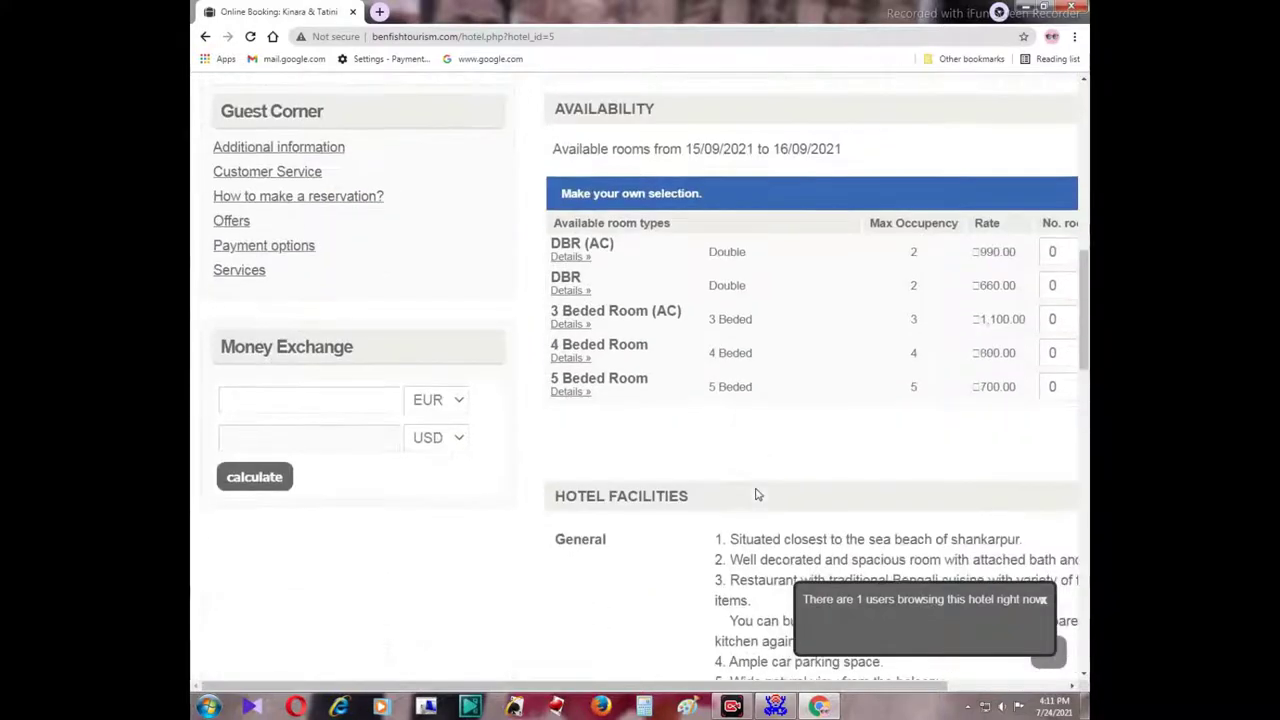
pyautogui.scroll(4, 757, 494)
pyautogui.scroll(3, 742, 479)
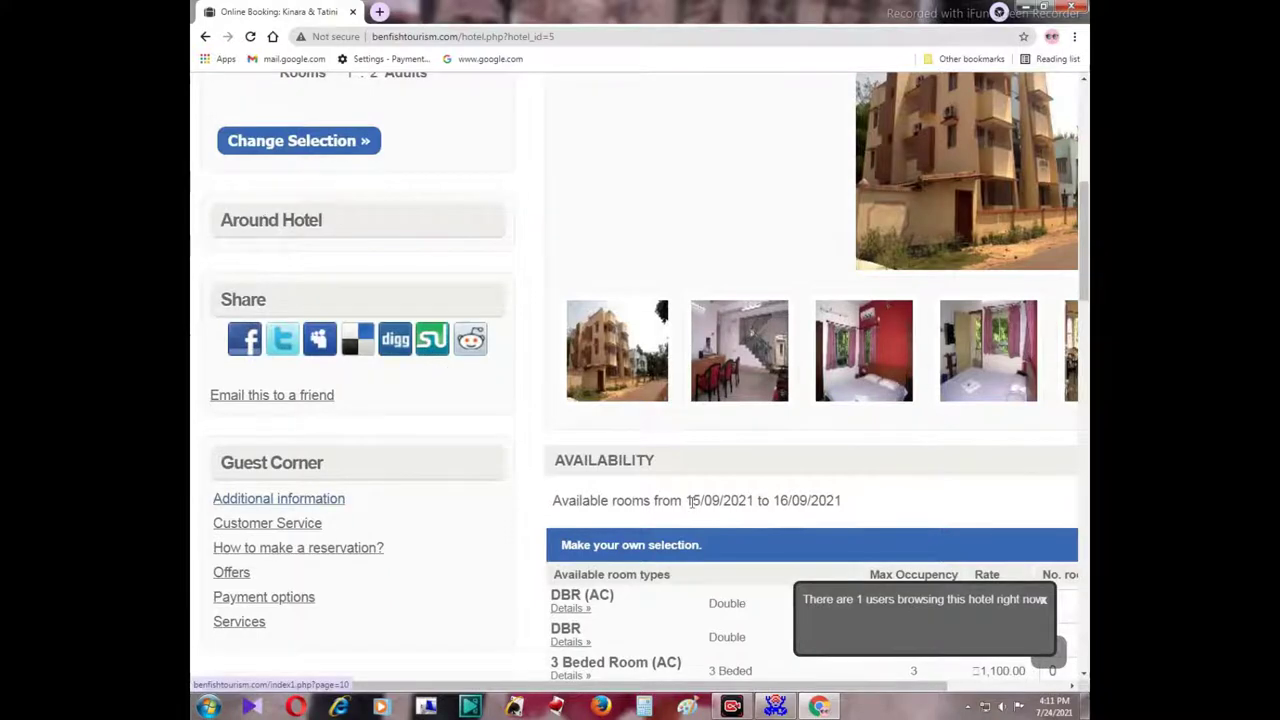
pyautogui.scroll(-3, 692, 503)
pyautogui.scroll(-1, 691, 502)
pyautogui.scroll(-3, 690, 508)
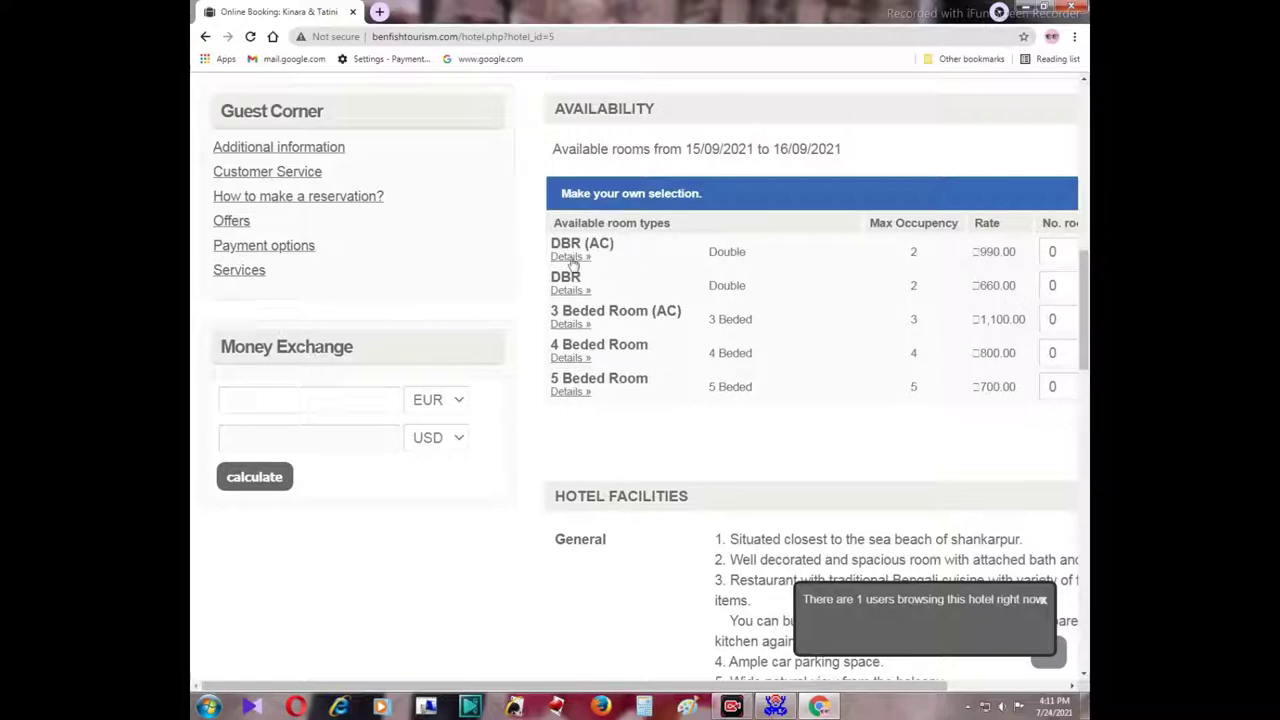
# Book one DBR (AC) room at 990.00 and submit the selection.
pyautogui.click(1058, 255)
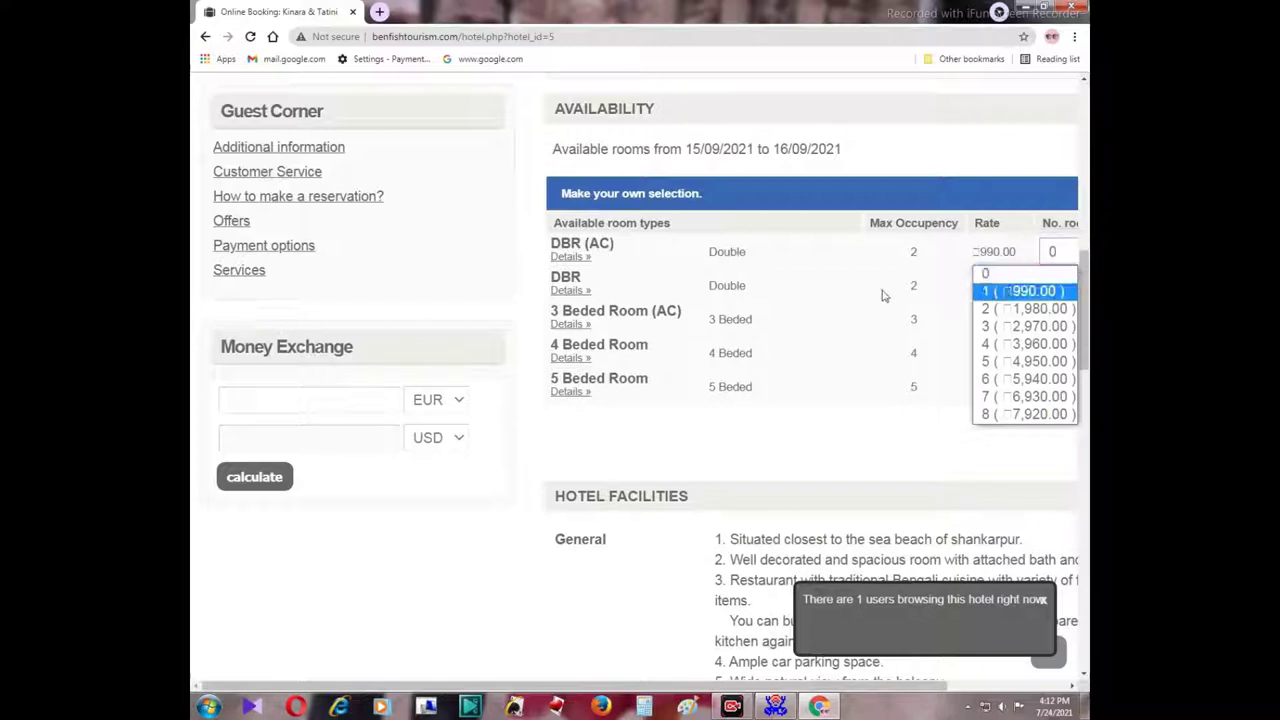
pyautogui.moveTo(785, 686); pyautogui.dragTo(876, 686)
pyautogui.click(1054, 259)
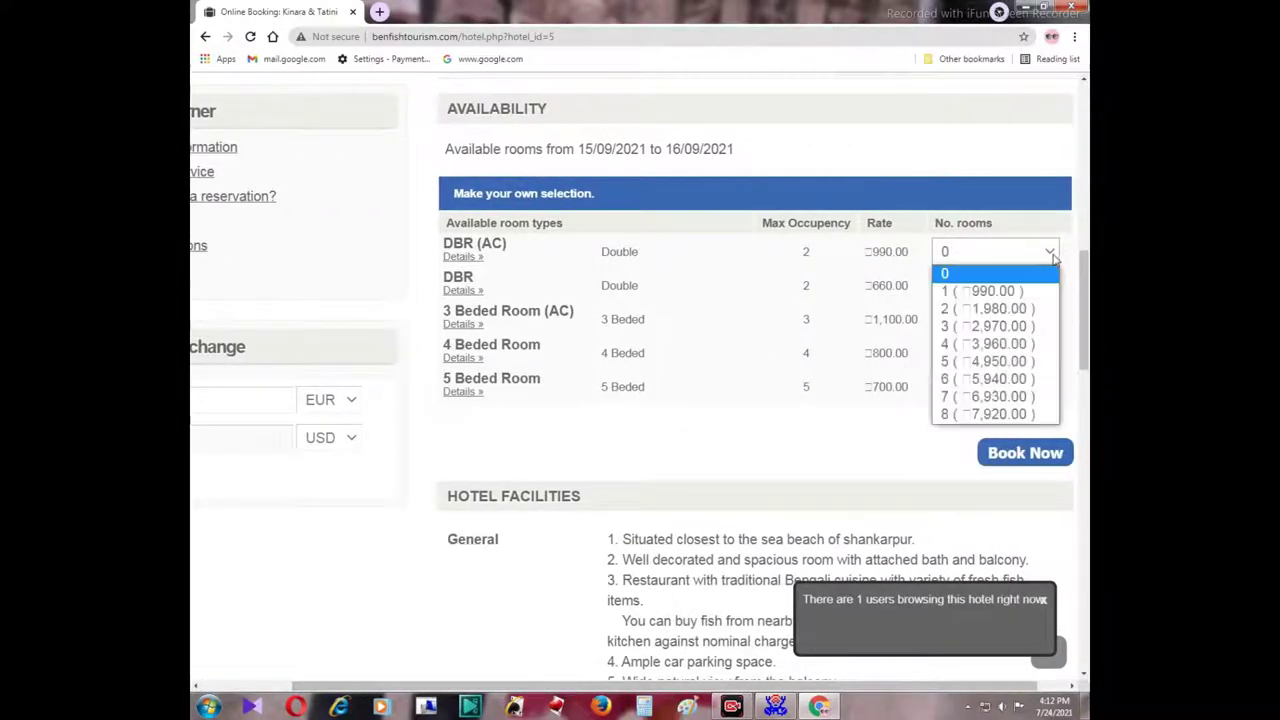
pyautogui.click(1005, 291)
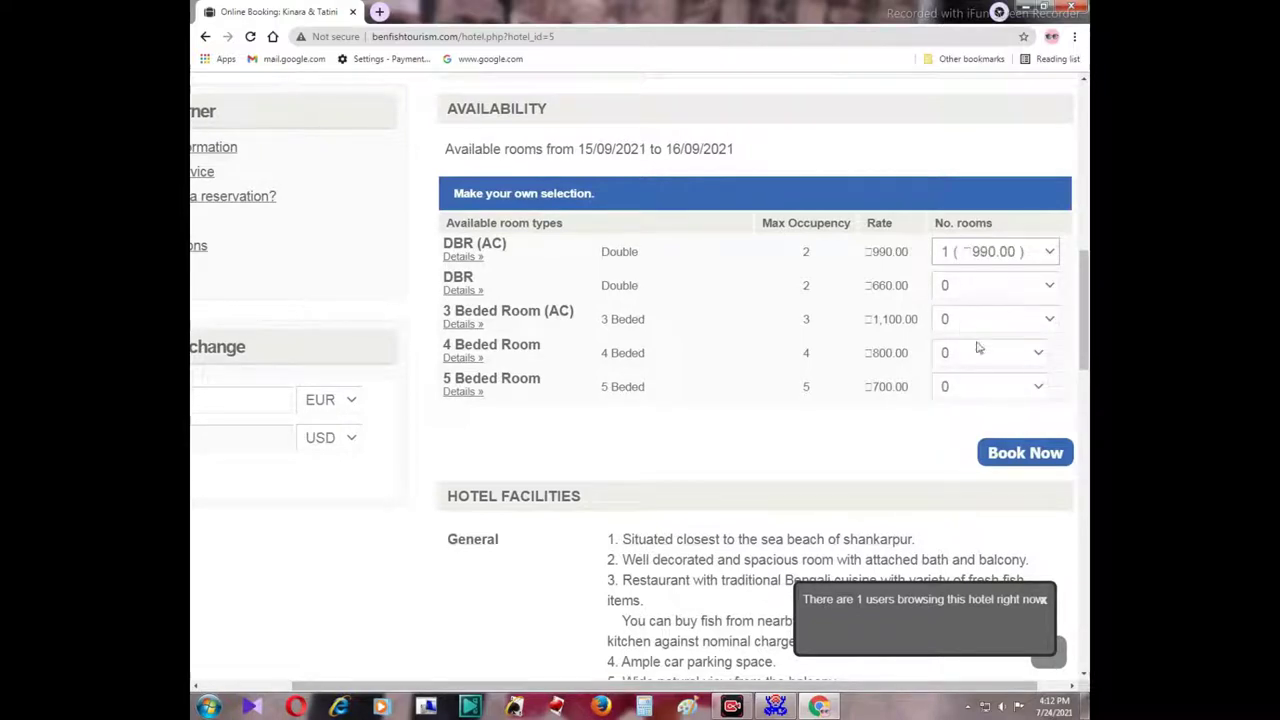
pyautogui.scroll(-1, 872, 457)
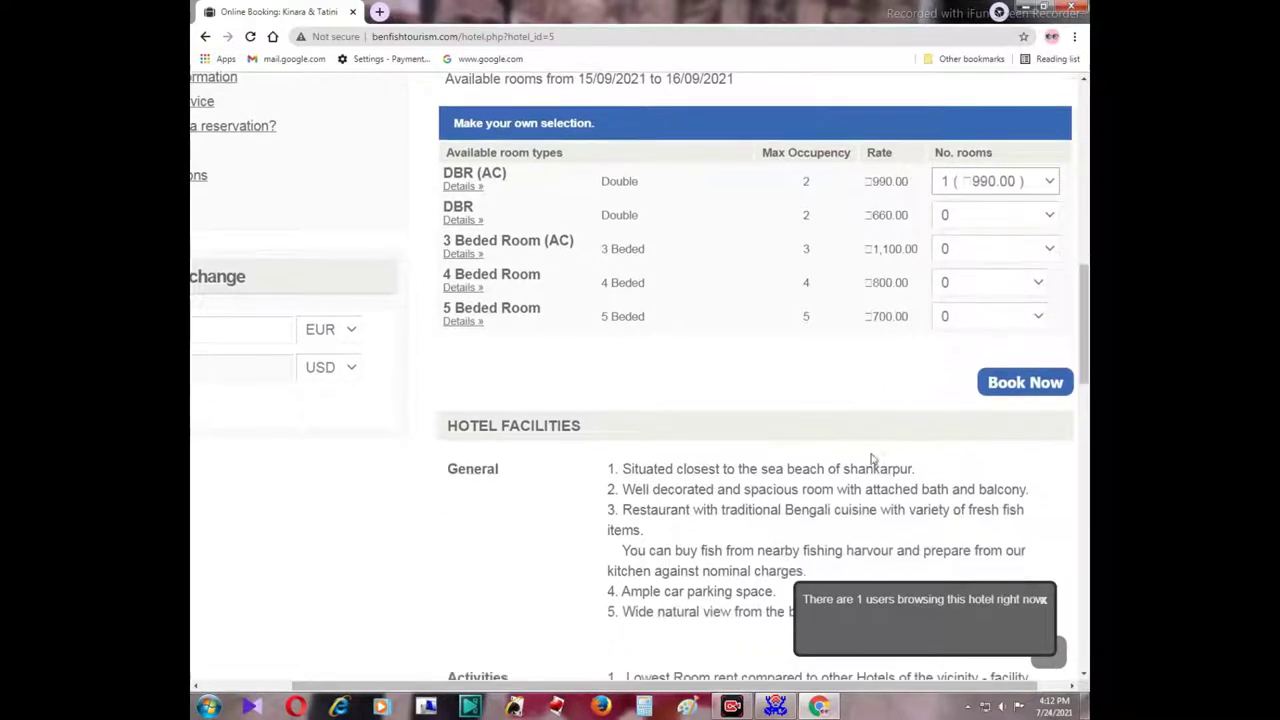
pyautogui.click(1024, 387)
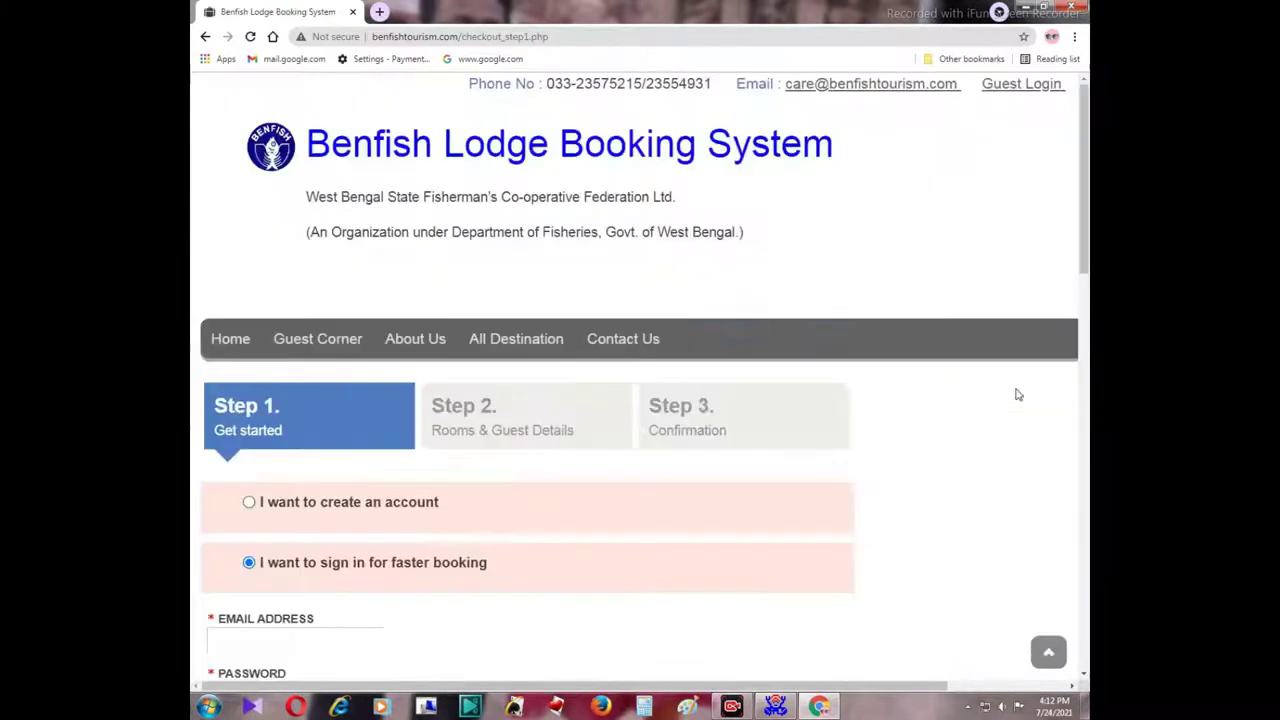
pyautogui.scroll(-3, 652, 502)
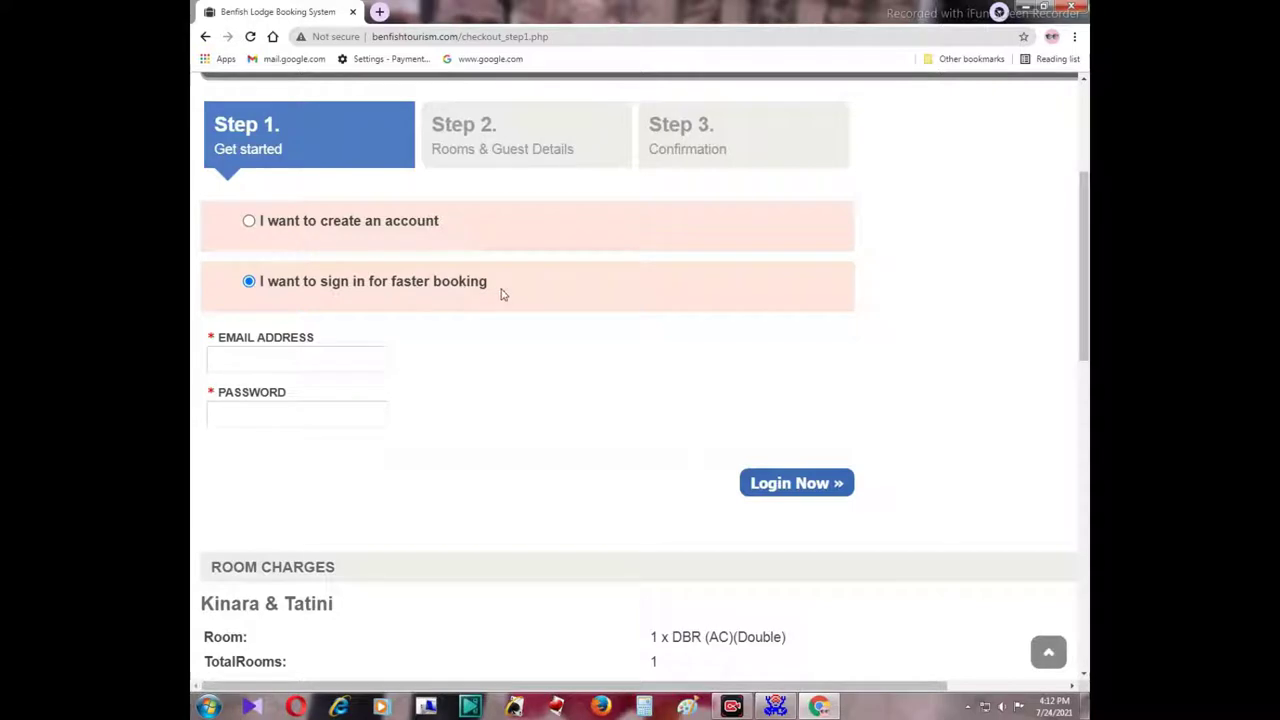
pyautogui.click(249, 222)
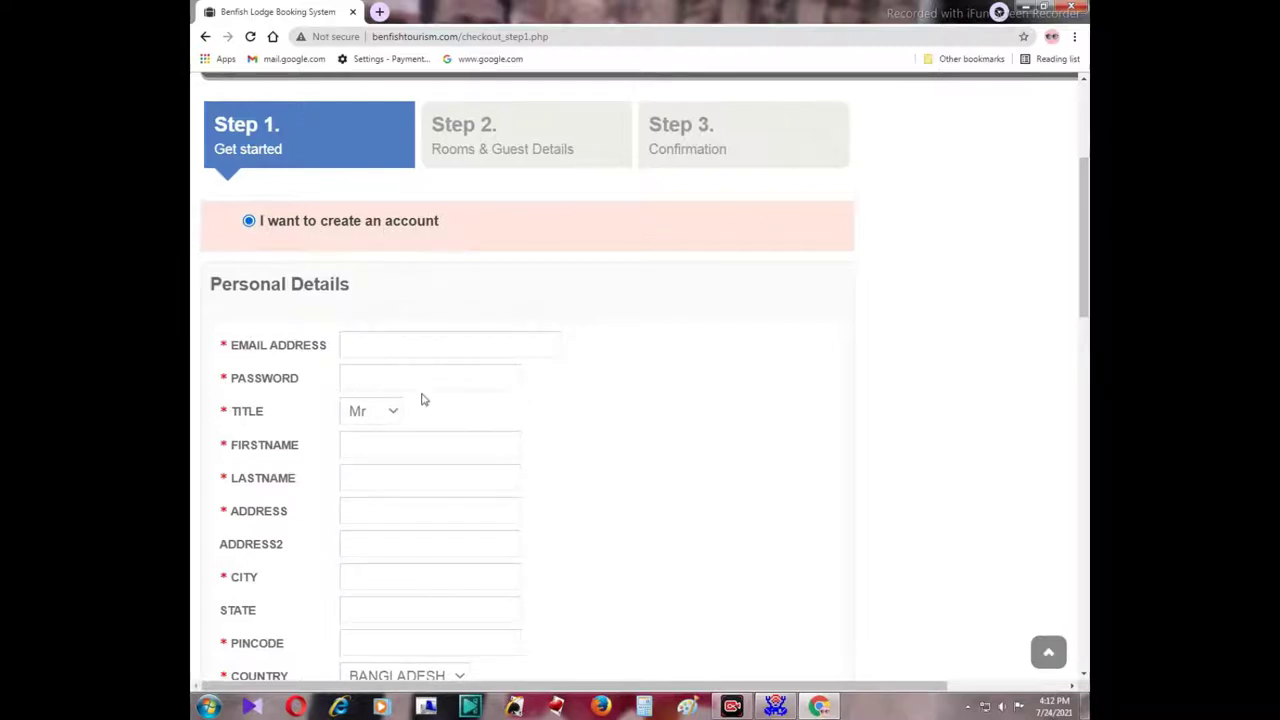
pyautogui.scroll(-1, 424, 400)
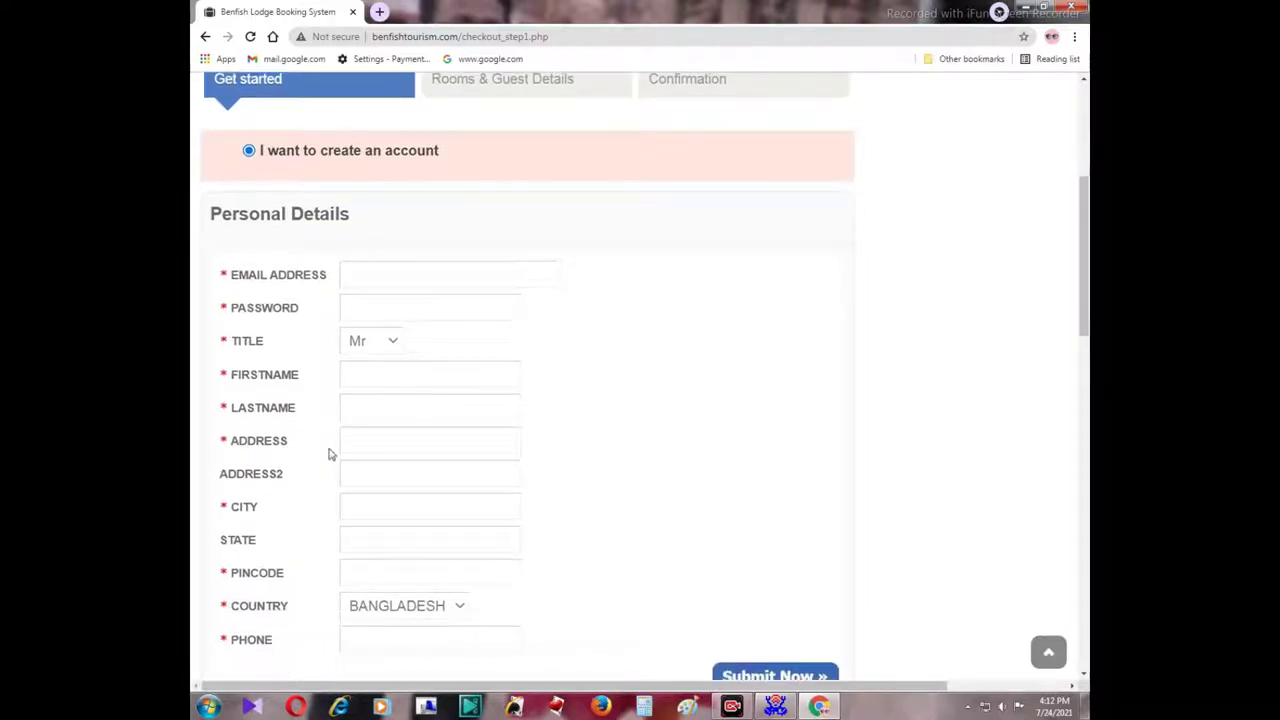
pyautogui.scroll(-2, 425, 467)
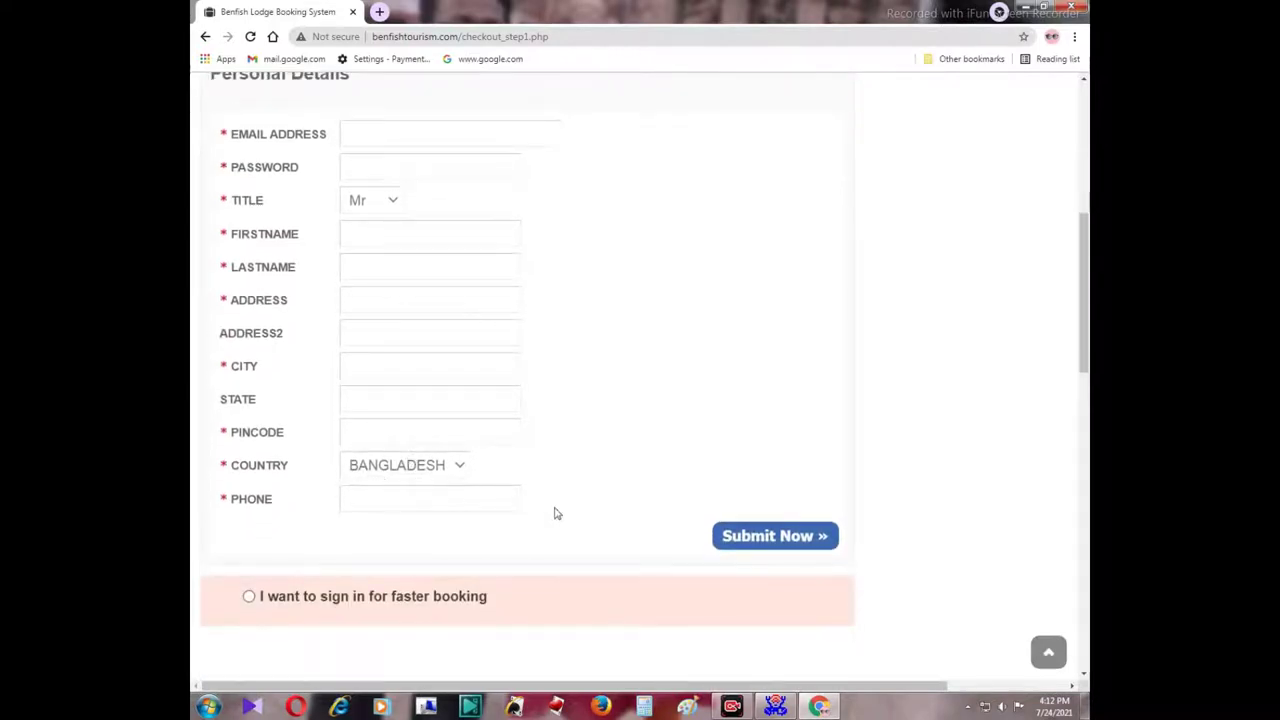
pyautogui.scroll(-2, 729, 551)
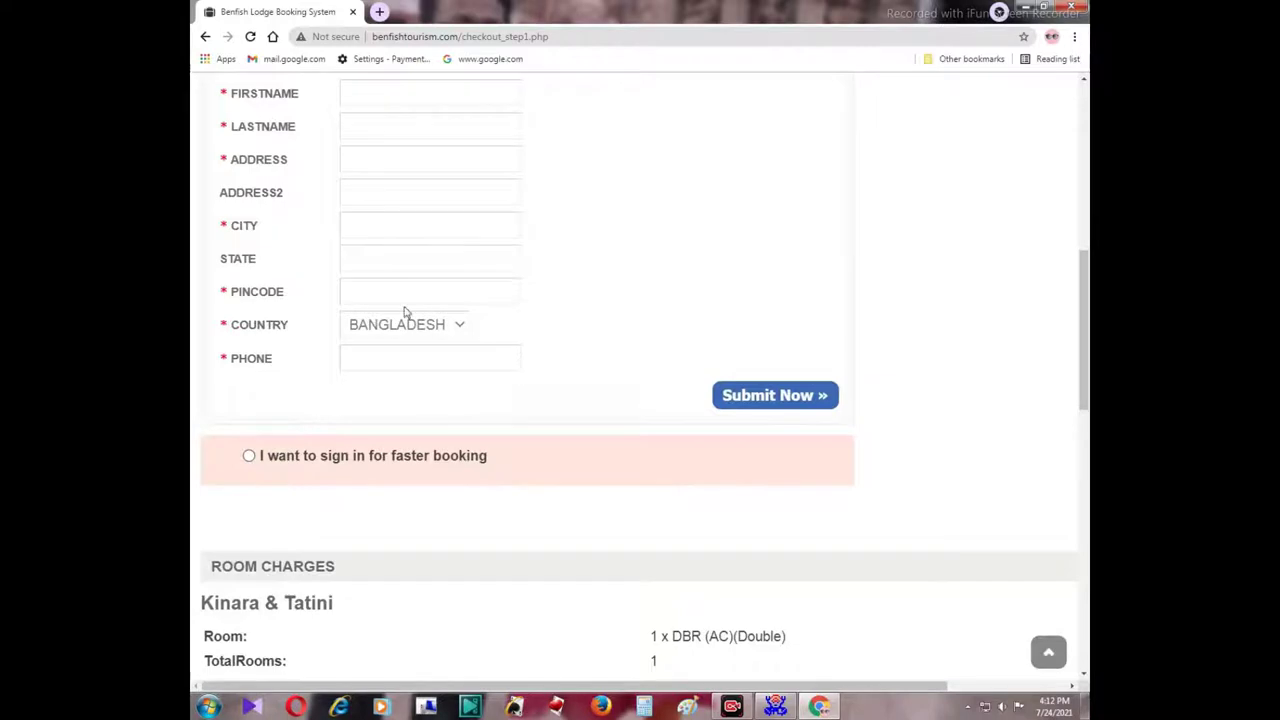
pyautogui.scroll(1, 448, 262)
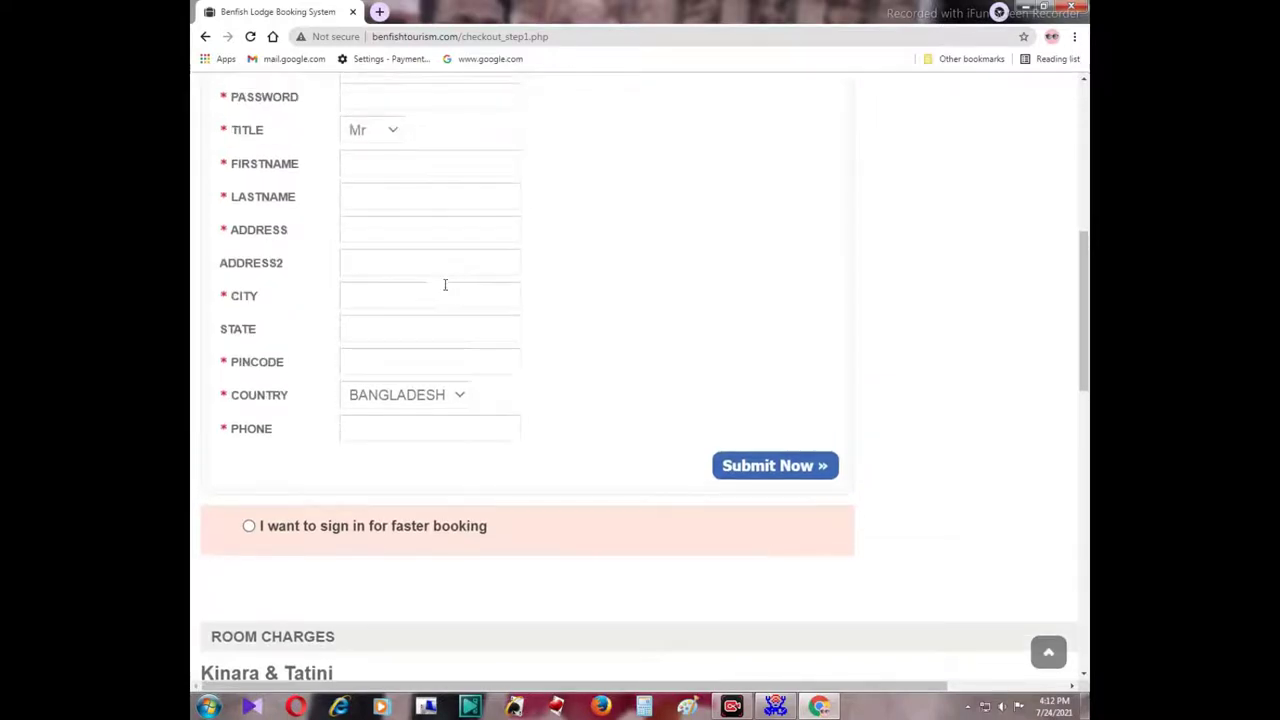
pyautogui.scroll(-3, 445, 288)
pyautogui.click(249, 315)
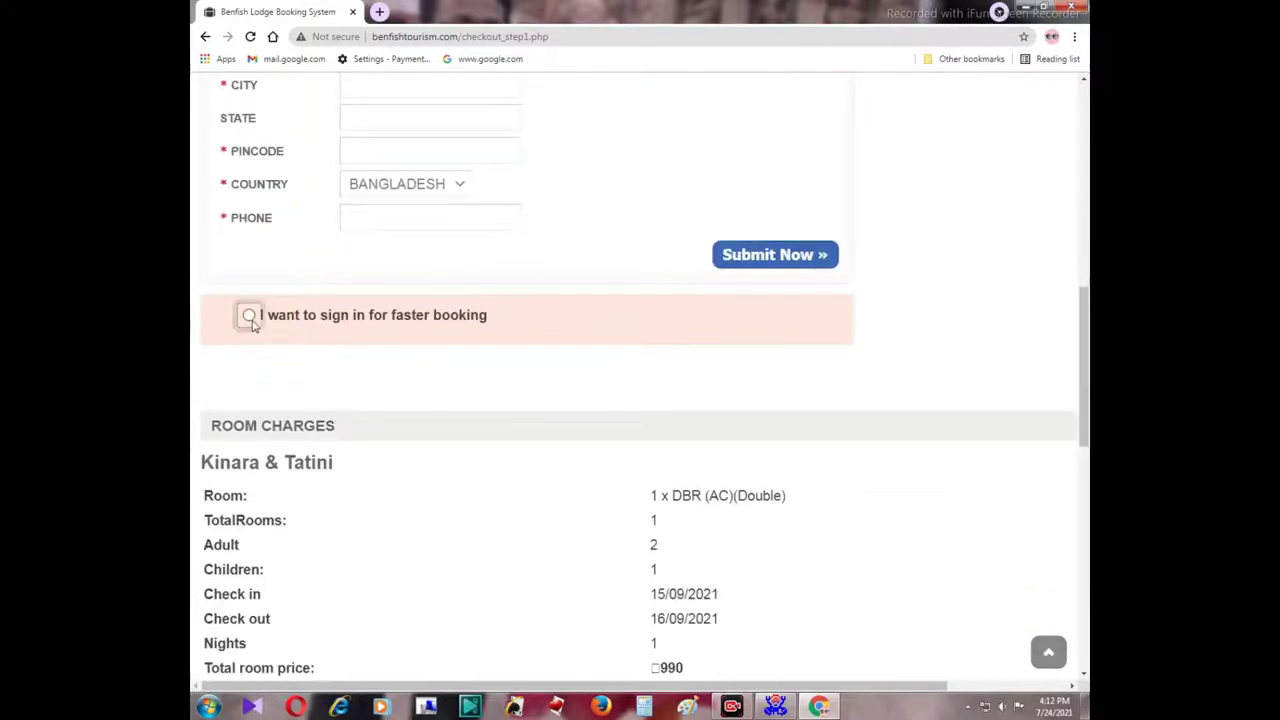
# Log in with the account e-mail address and password to continue the booking.
pyautogui.click(295, 398)
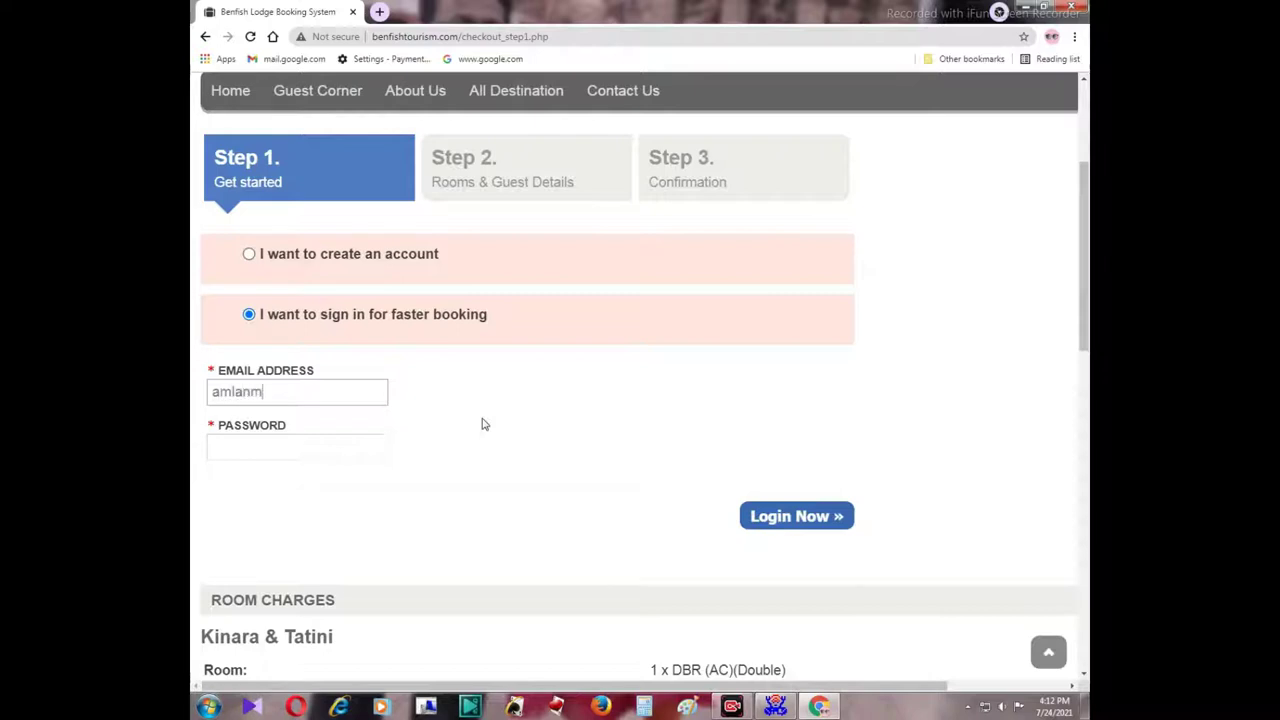
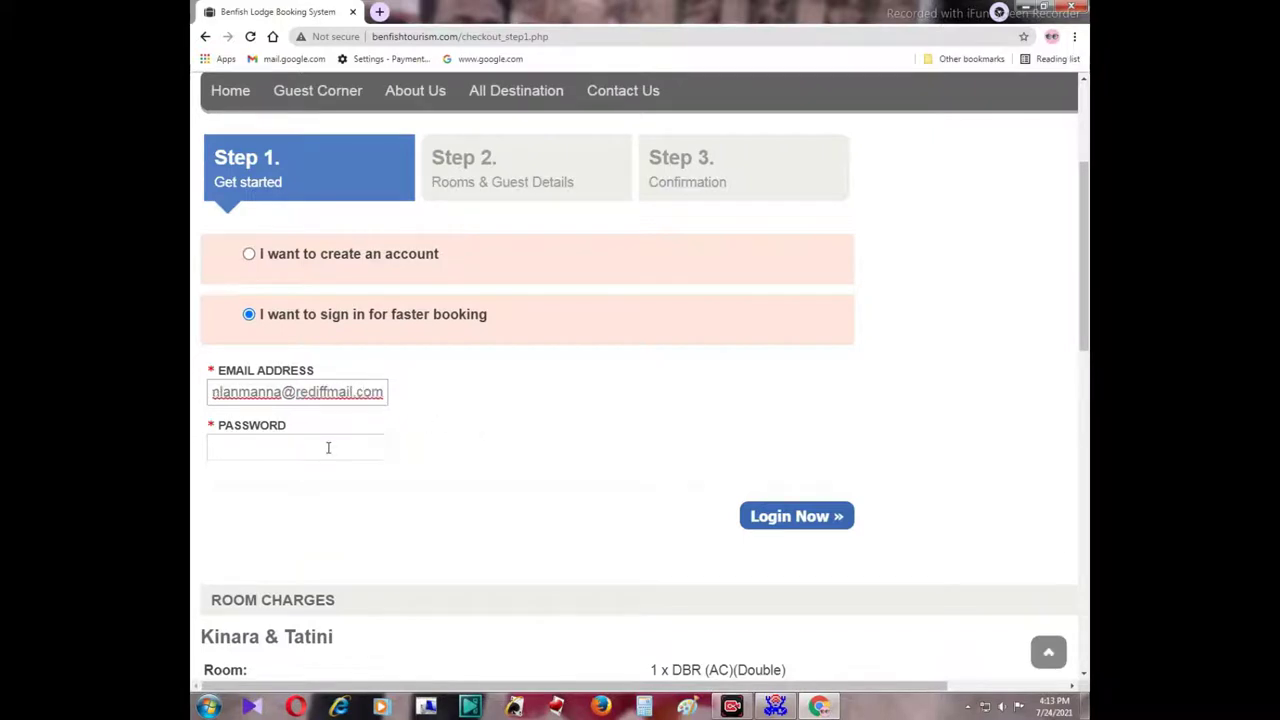
pyautogui.click(328, 447)
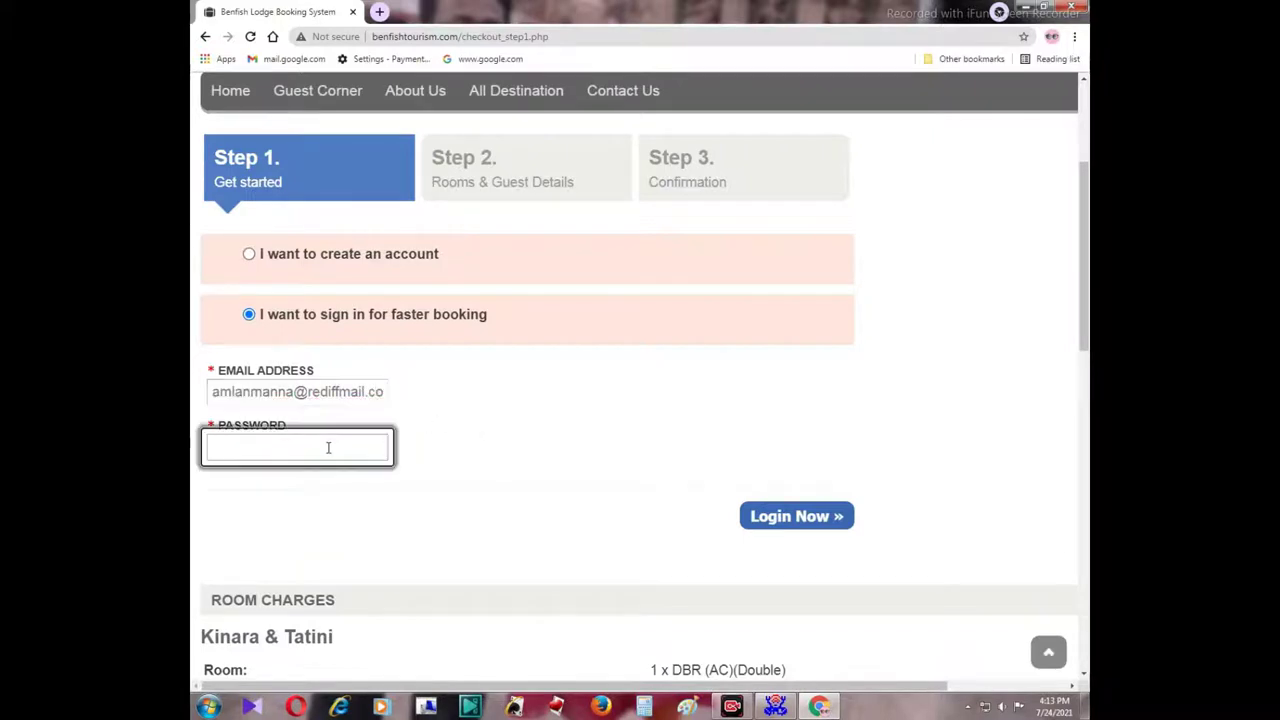
pyautogui.write('•')
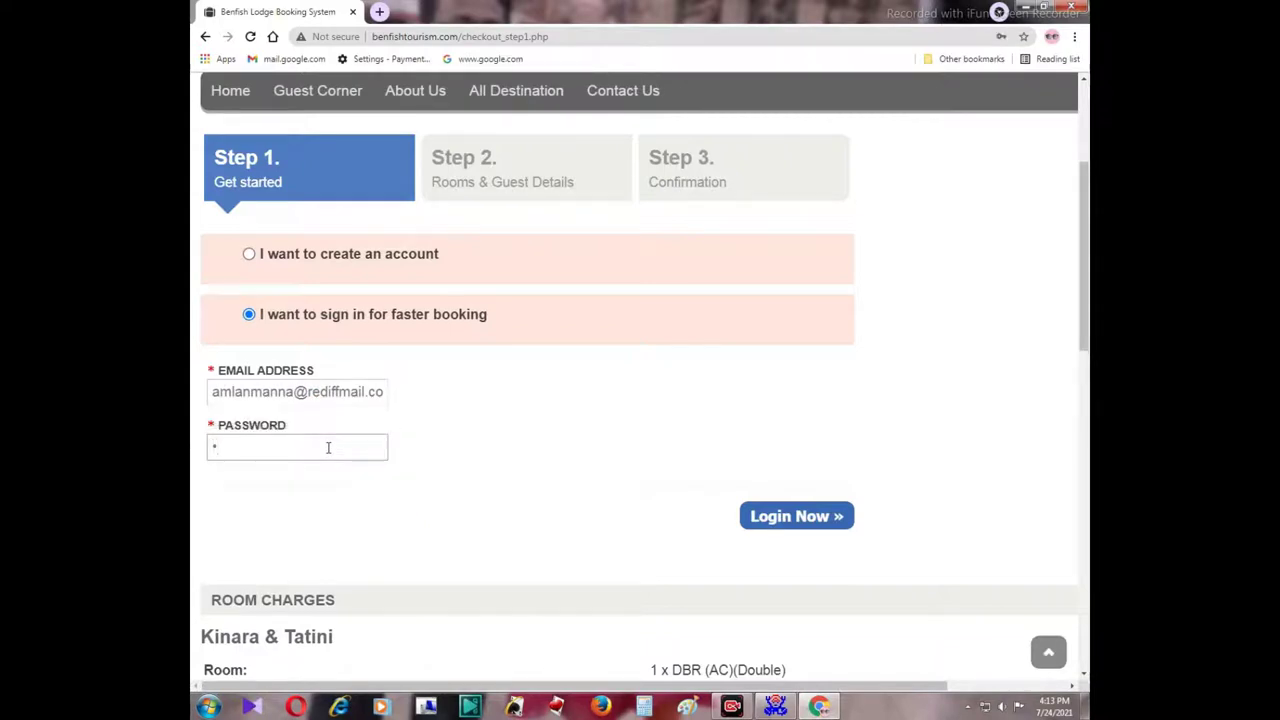
pyautogui.write('••••••')
pyautogui.click(803, 516)
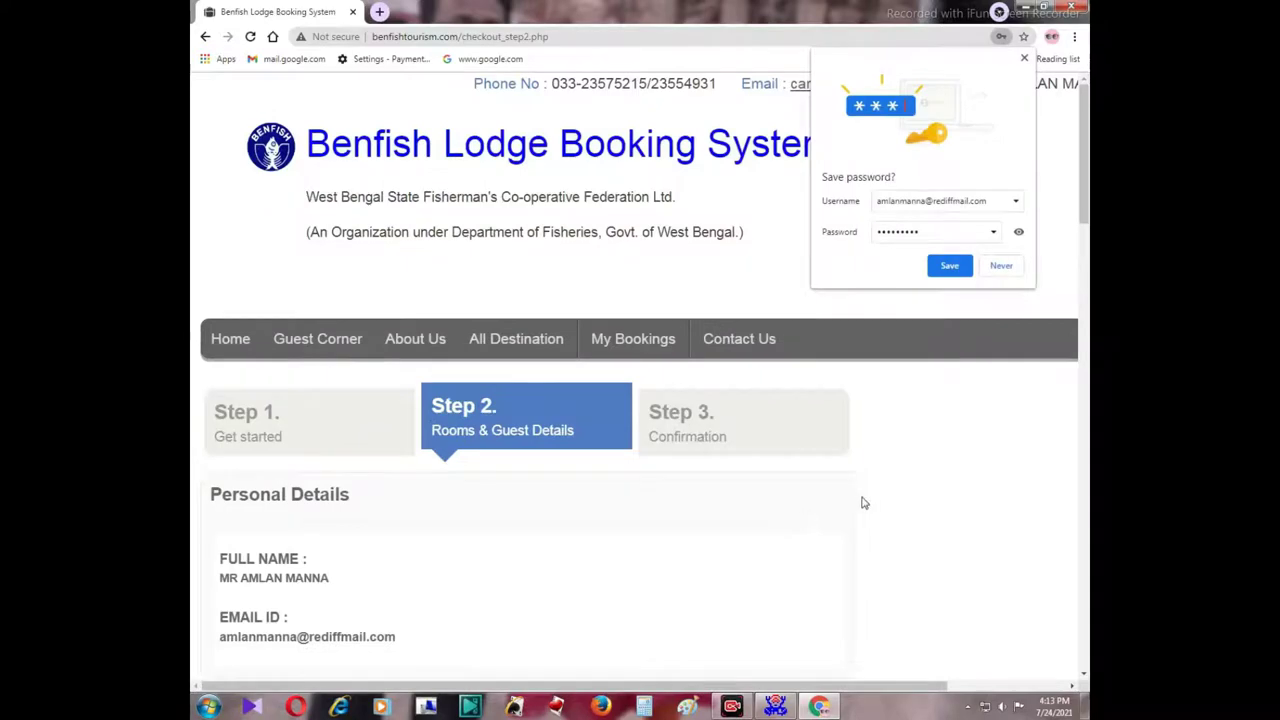
pyautogui.scroll(-5, 864, 503)
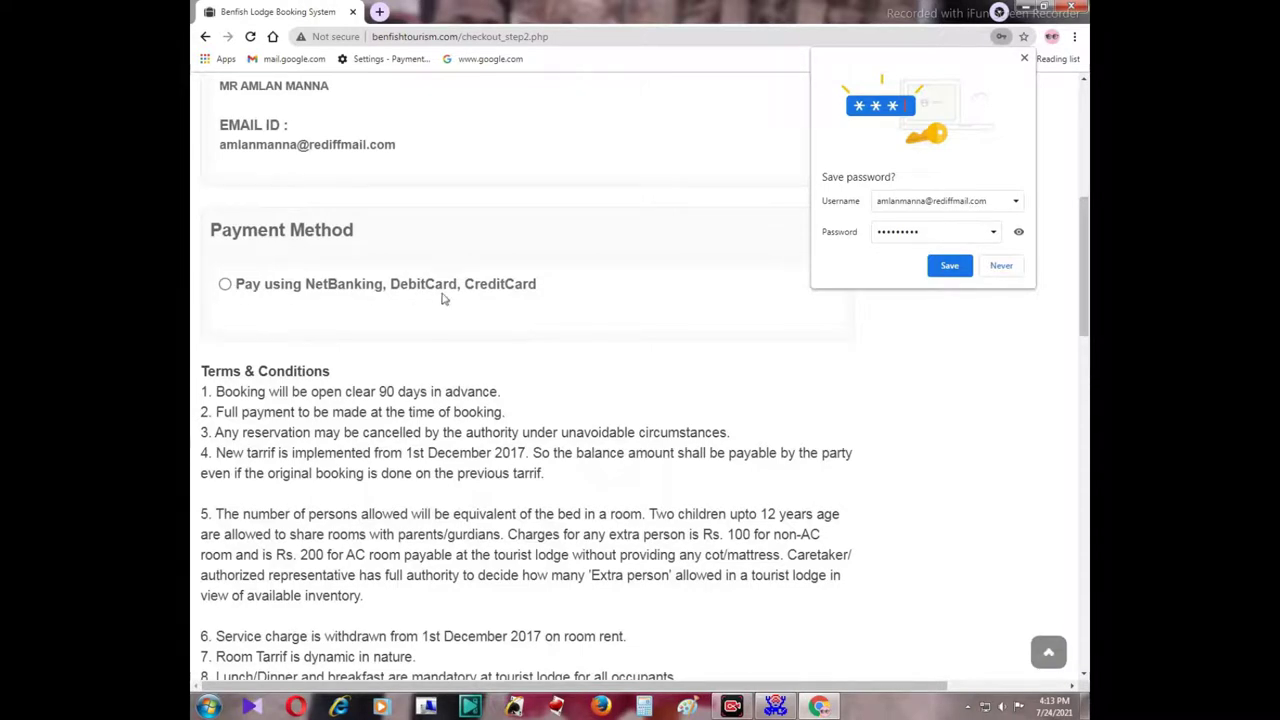
# Choose 'Pay using NetBanking, DebitCard, CreditCard' as the payment method.
pyautogui.scroll(-2, 600, 330)
pyautogui.scroll(-2, 600, 365)
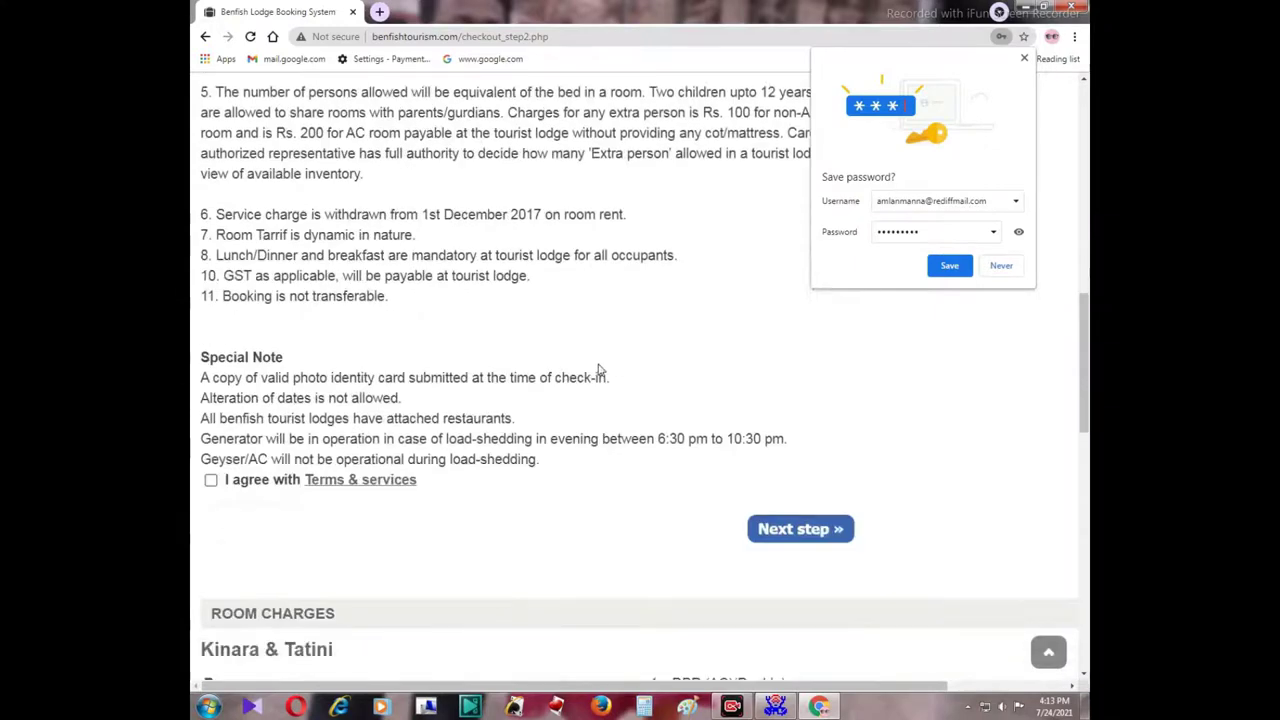
pyautogui.scroll(3, 551, 361)
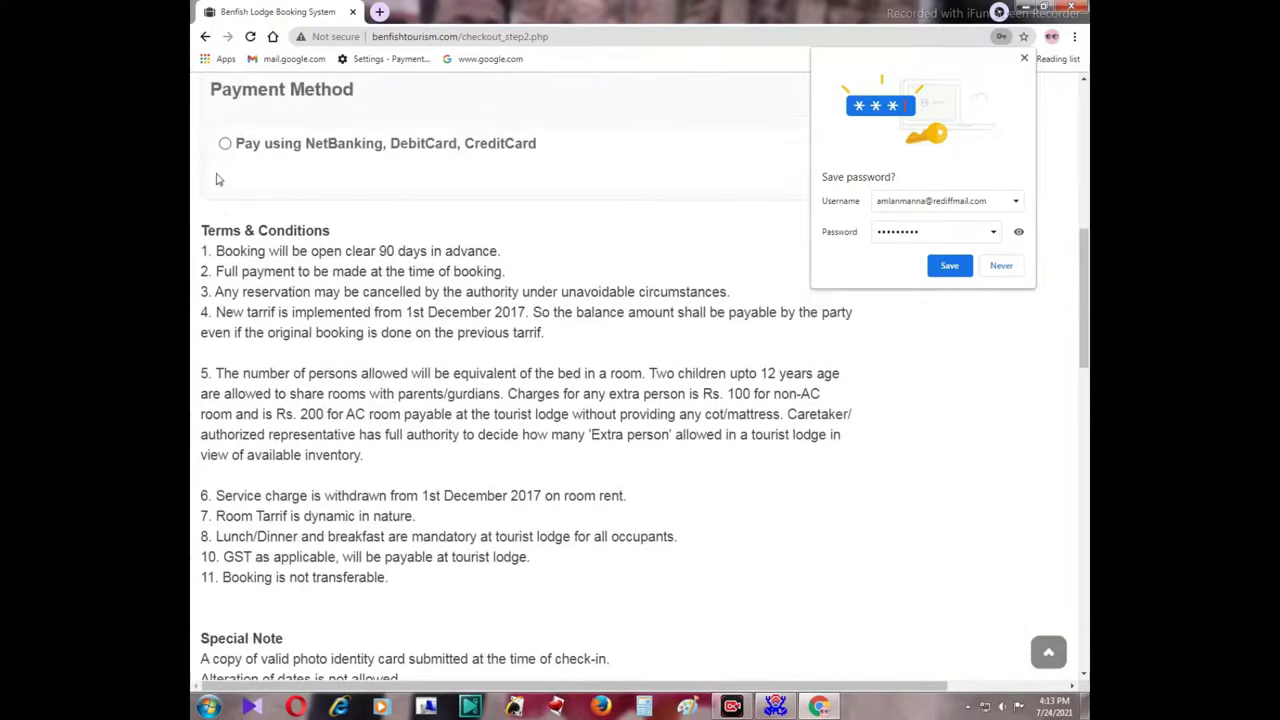
pyautogui.click(225, 146)
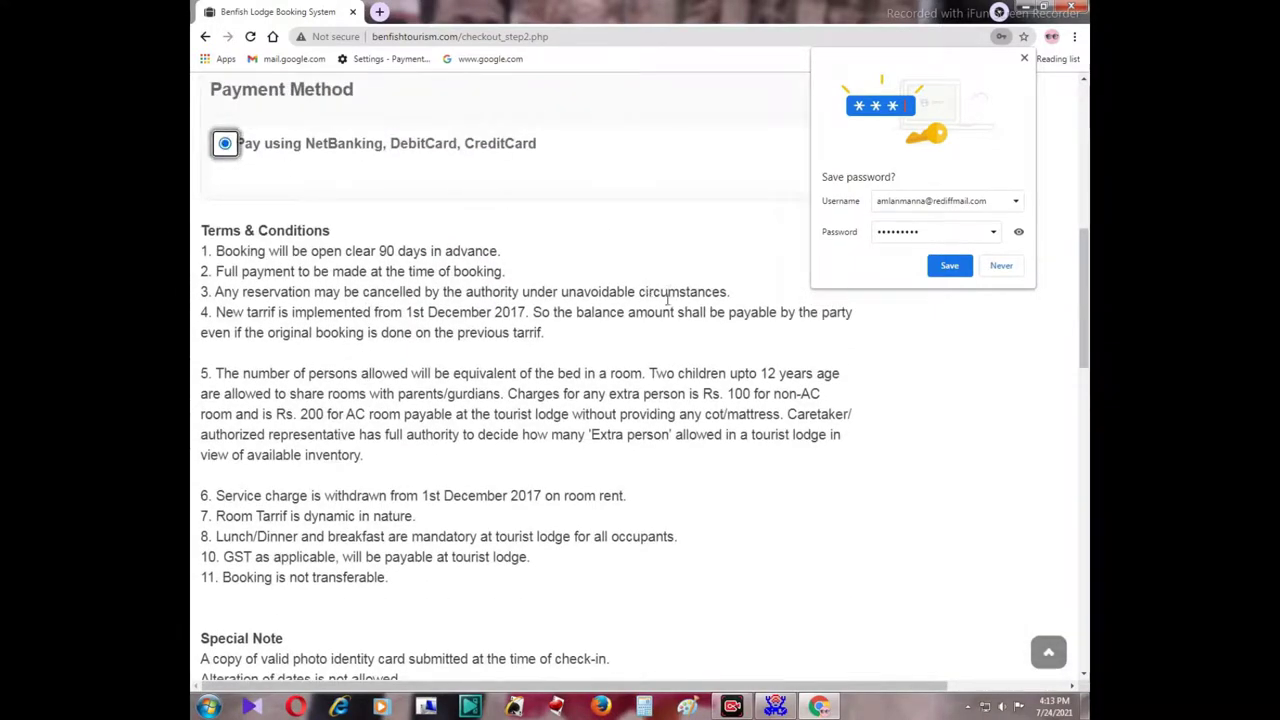
# Agree to the Terms & services and proceed to the next booking step.
pyautogui.scroll(-2, 650, 350)
pyautogui.scroll(-3, 654, 400)
pyautogui.scroll(-3, 757, 434)
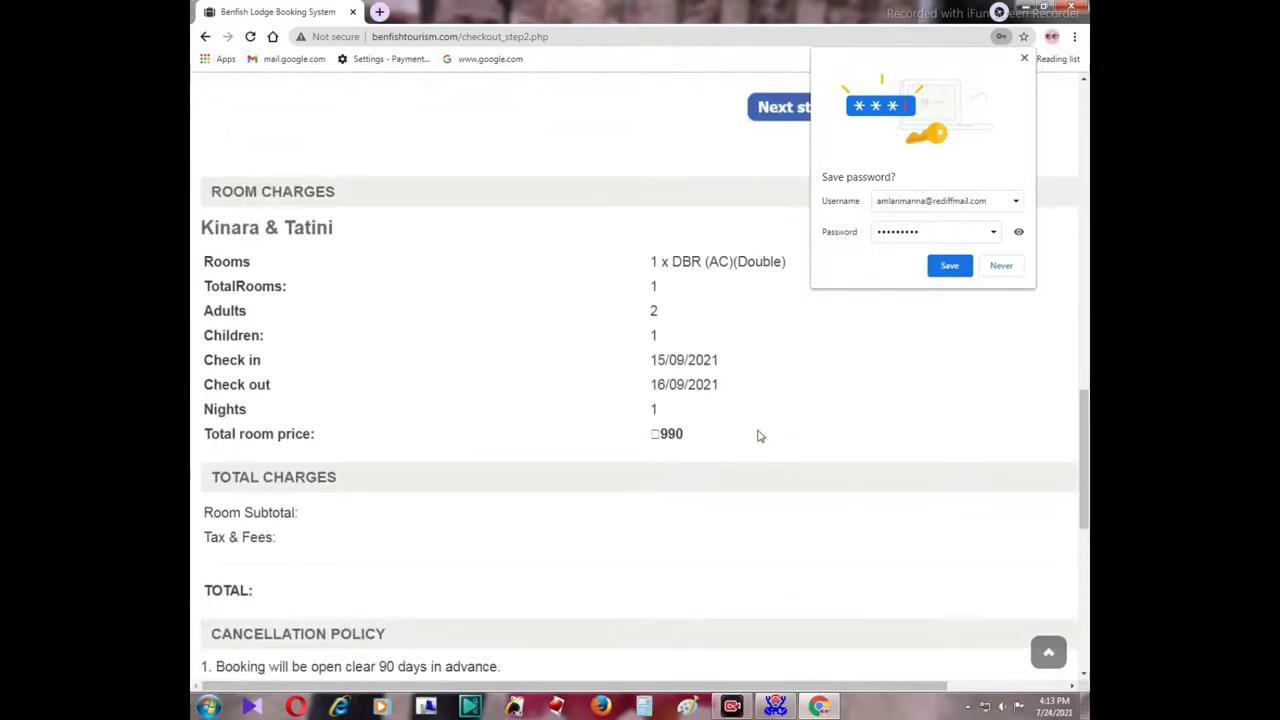
pyautogui.scroll(-1, 642, 465)
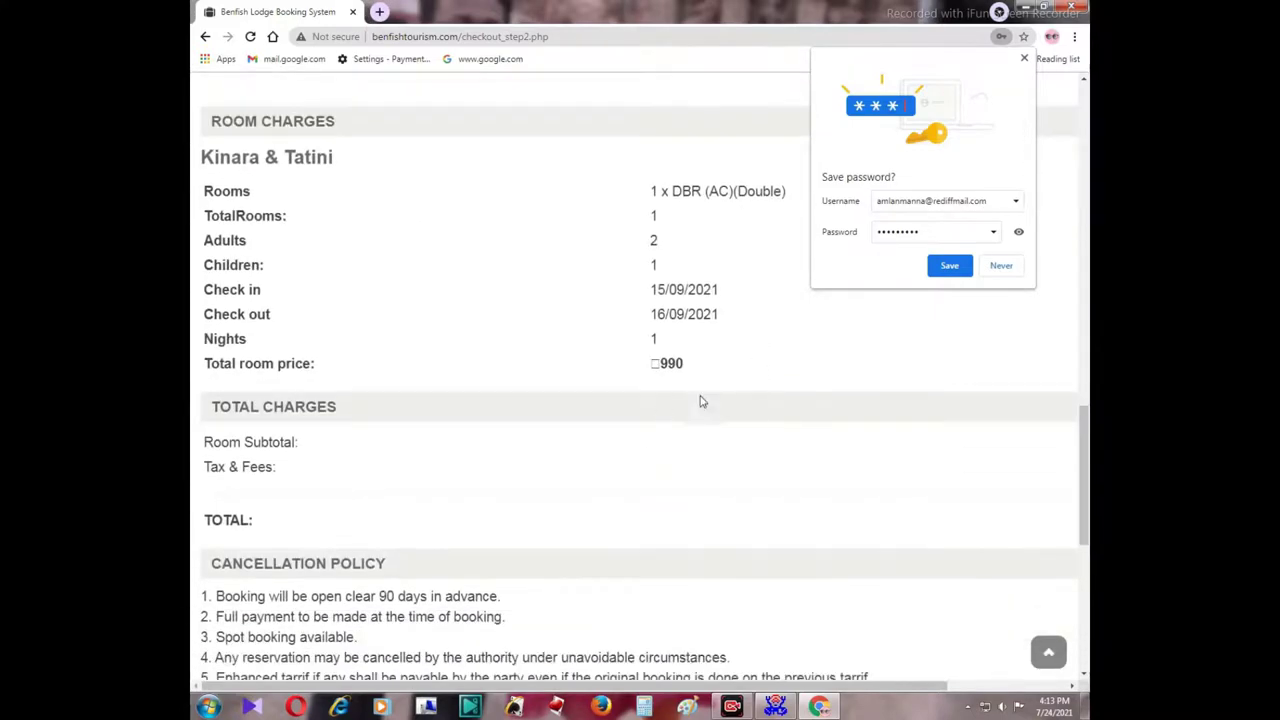
pyautogui.scroll(-7, 703, 406)
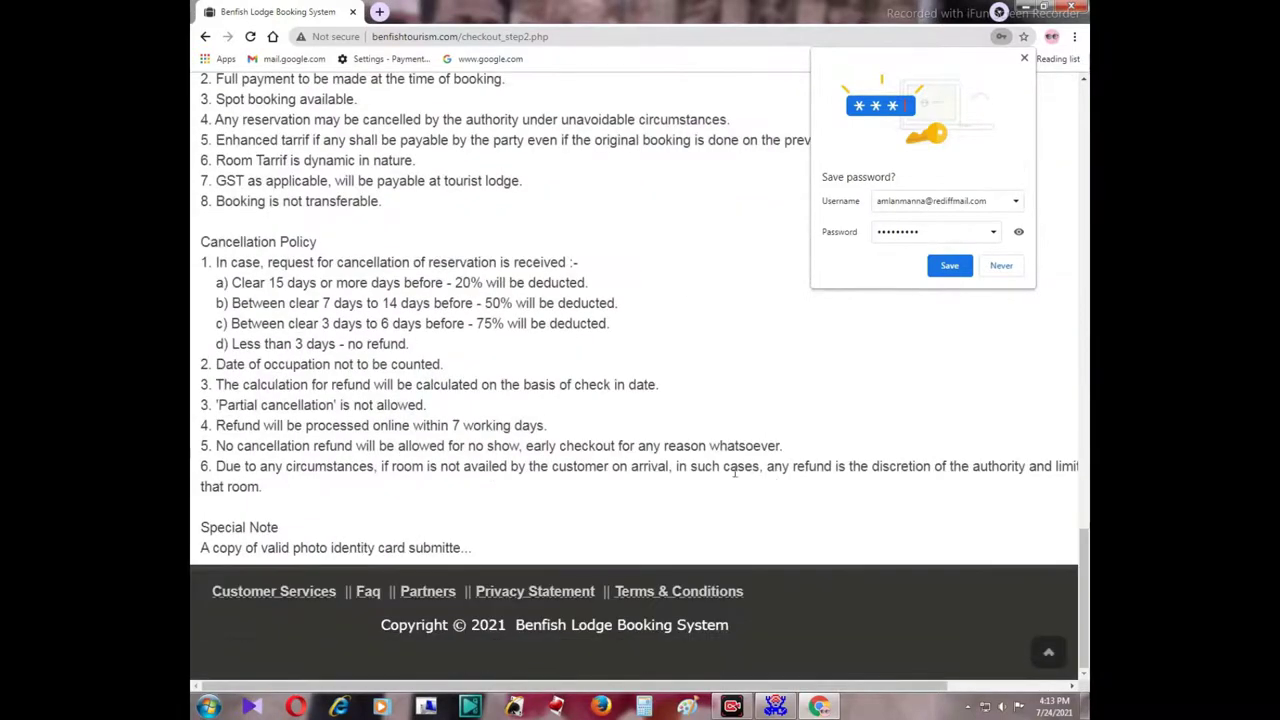
pyautogui.scroll(8, 733, 450)
pyautogui.scroll(2, 727, 404)
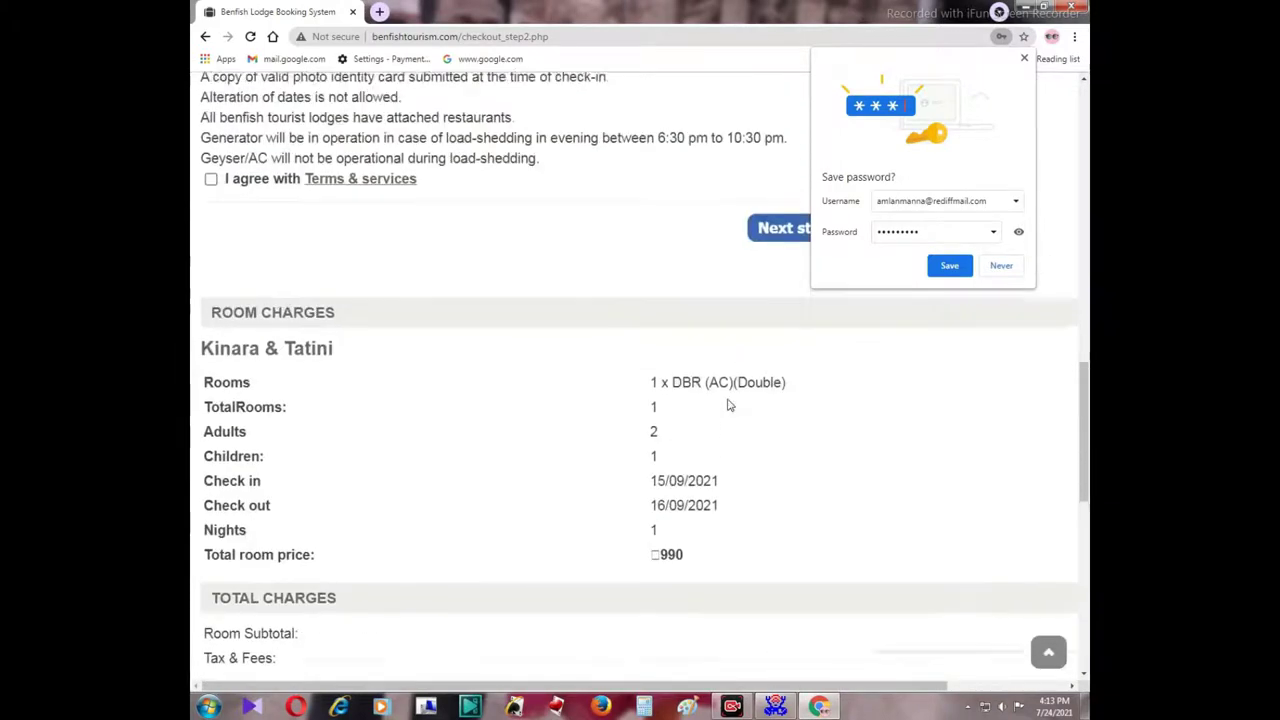
pyautogui.scroll(-1, 757, 366)
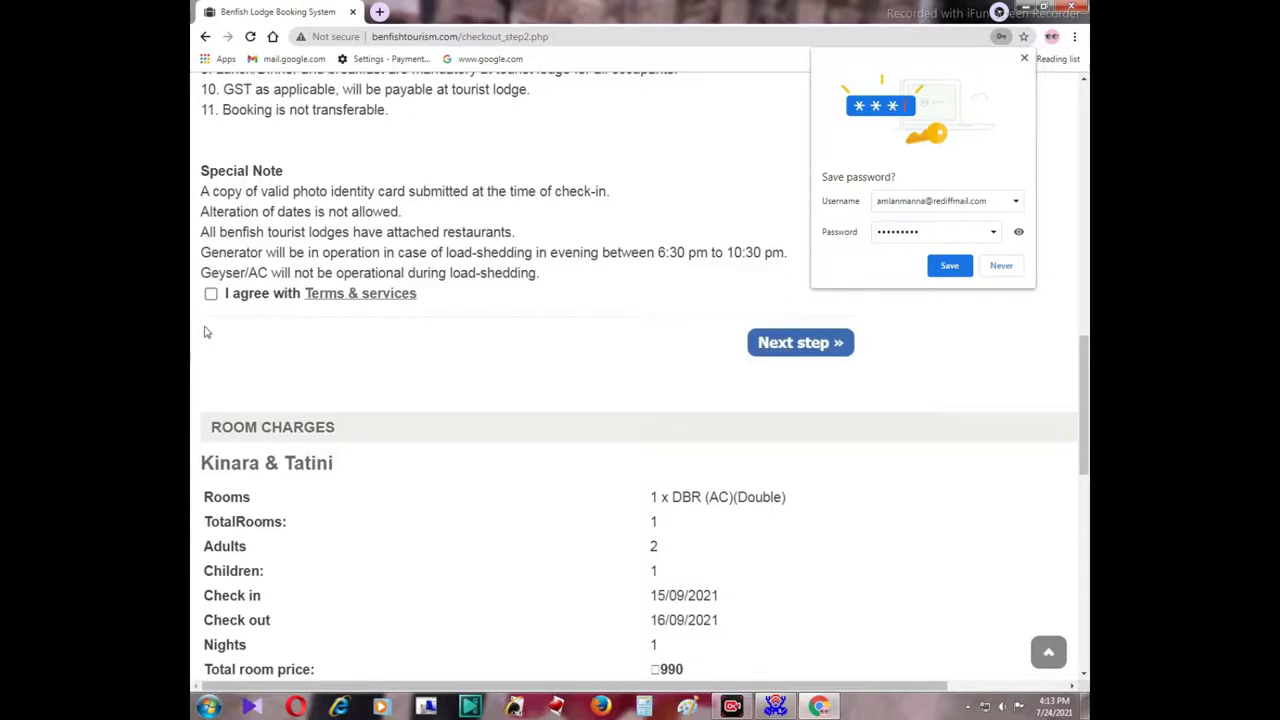
pyautogui.click(211, 296)
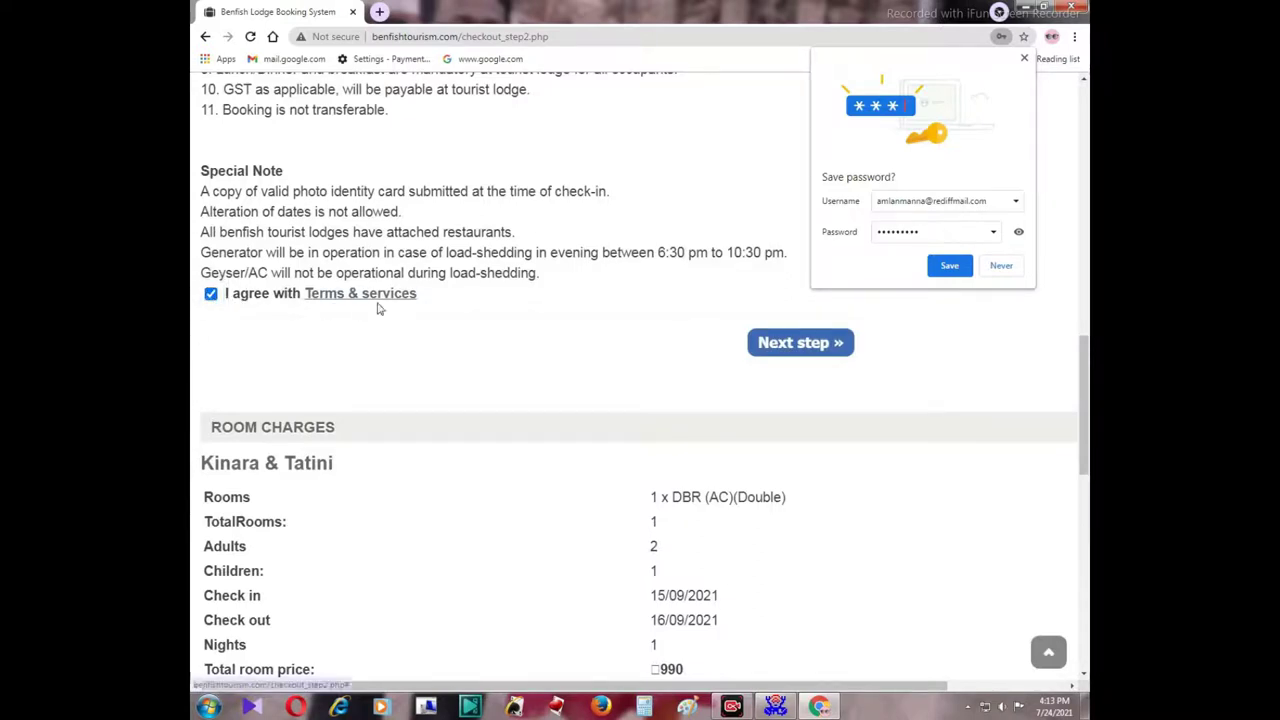
pyautogui.click(809, 343)
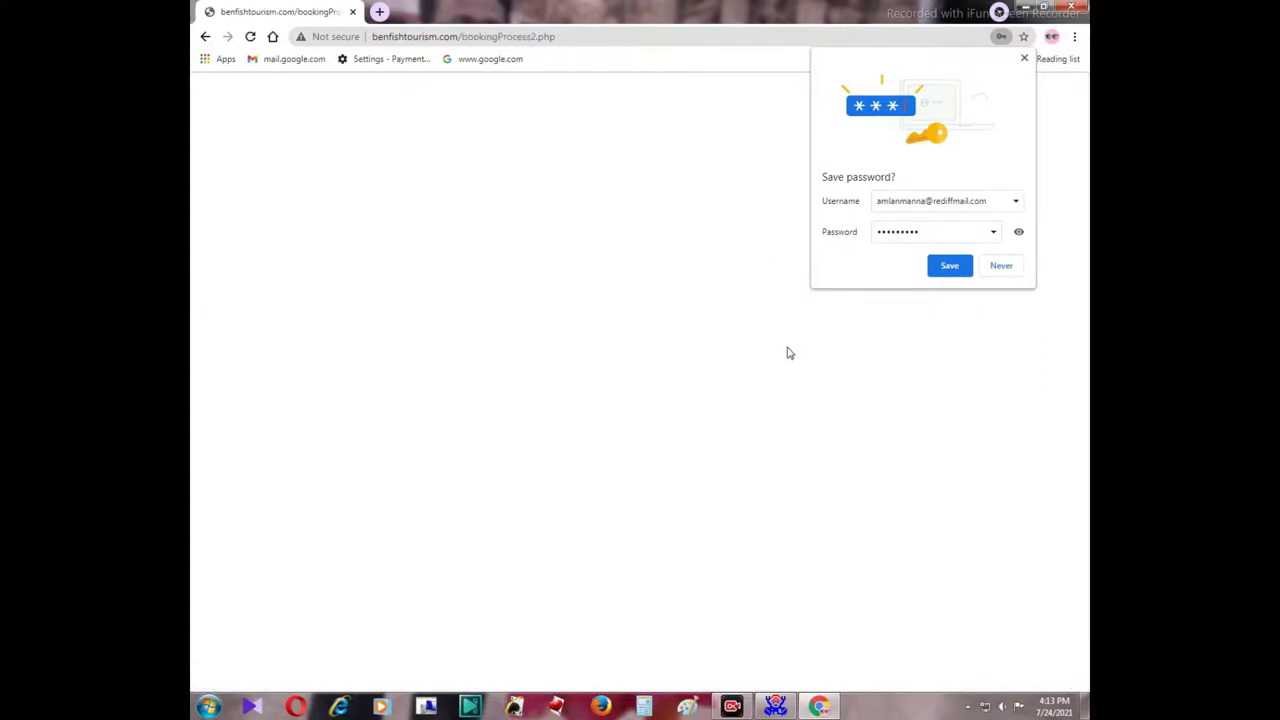
# Dismiss Chrome's save-password offer and select Pay Using UPI ID/VPA on the Atom page.
pyautogui.click(1024, 58)
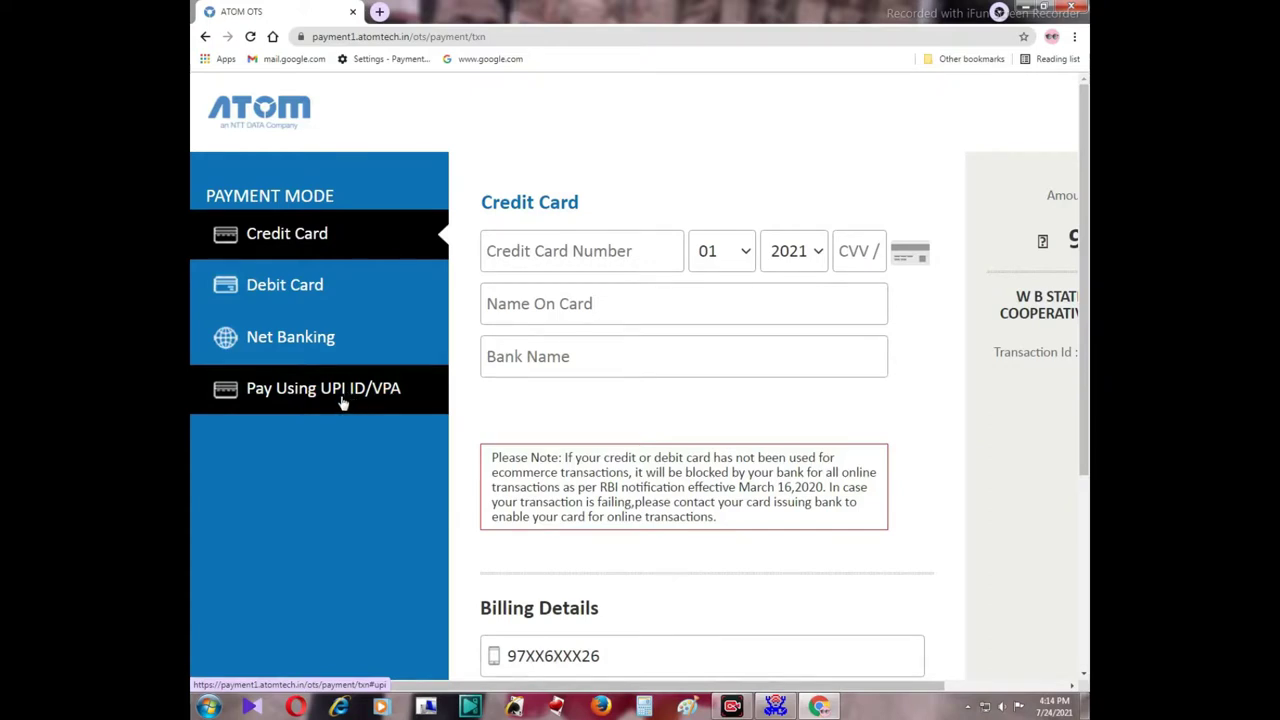
pyautogui.click(337, 395)
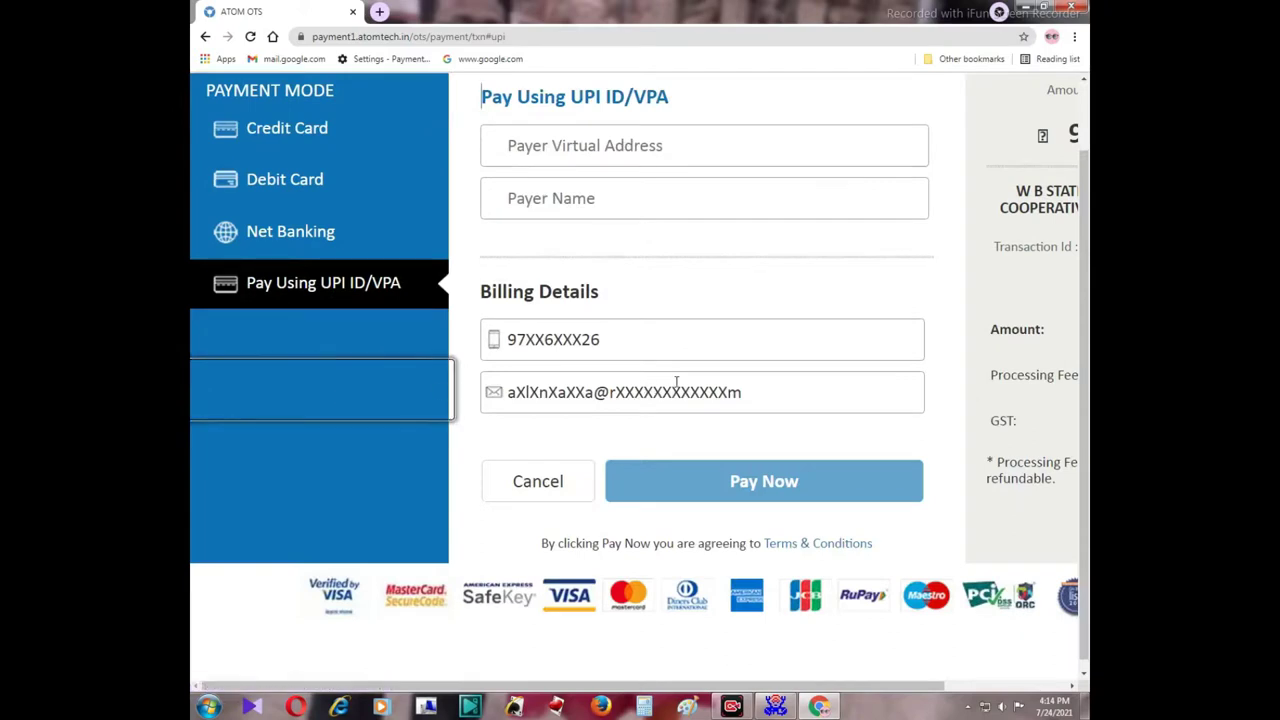
pyautogui.scroll(1, 733, 372)
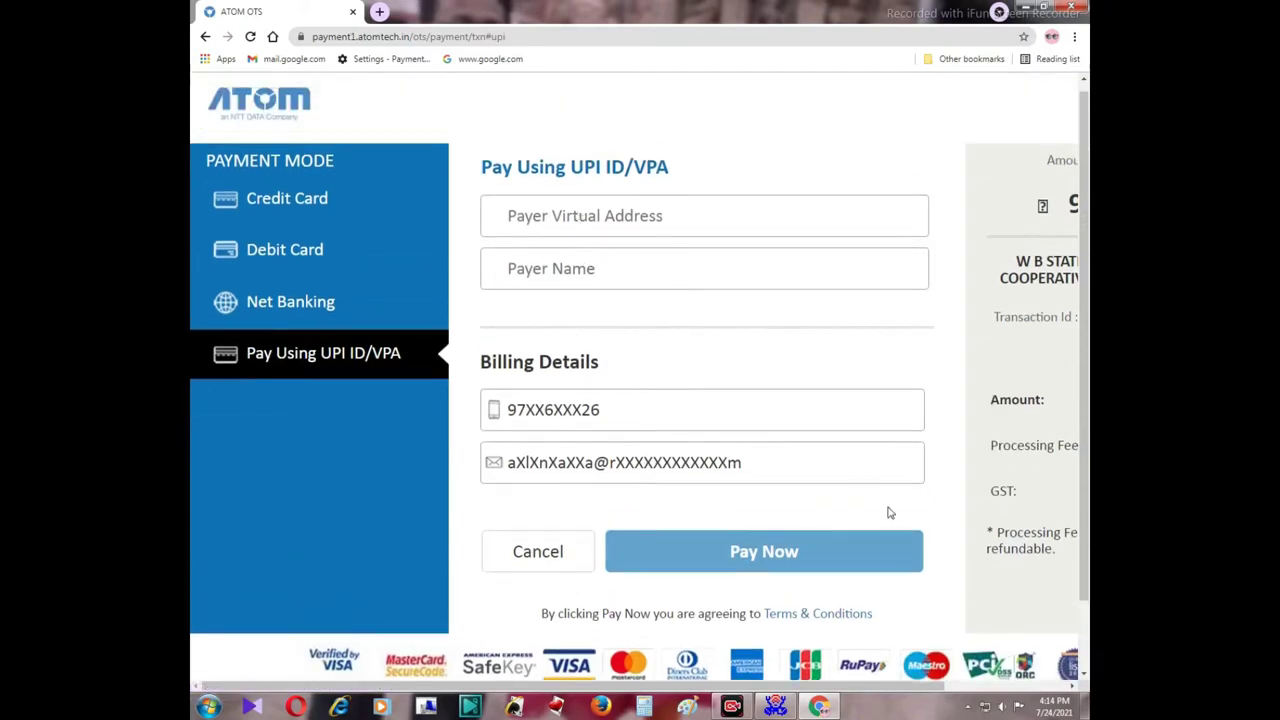
pyautogui.scroll(-1, 867, 509)
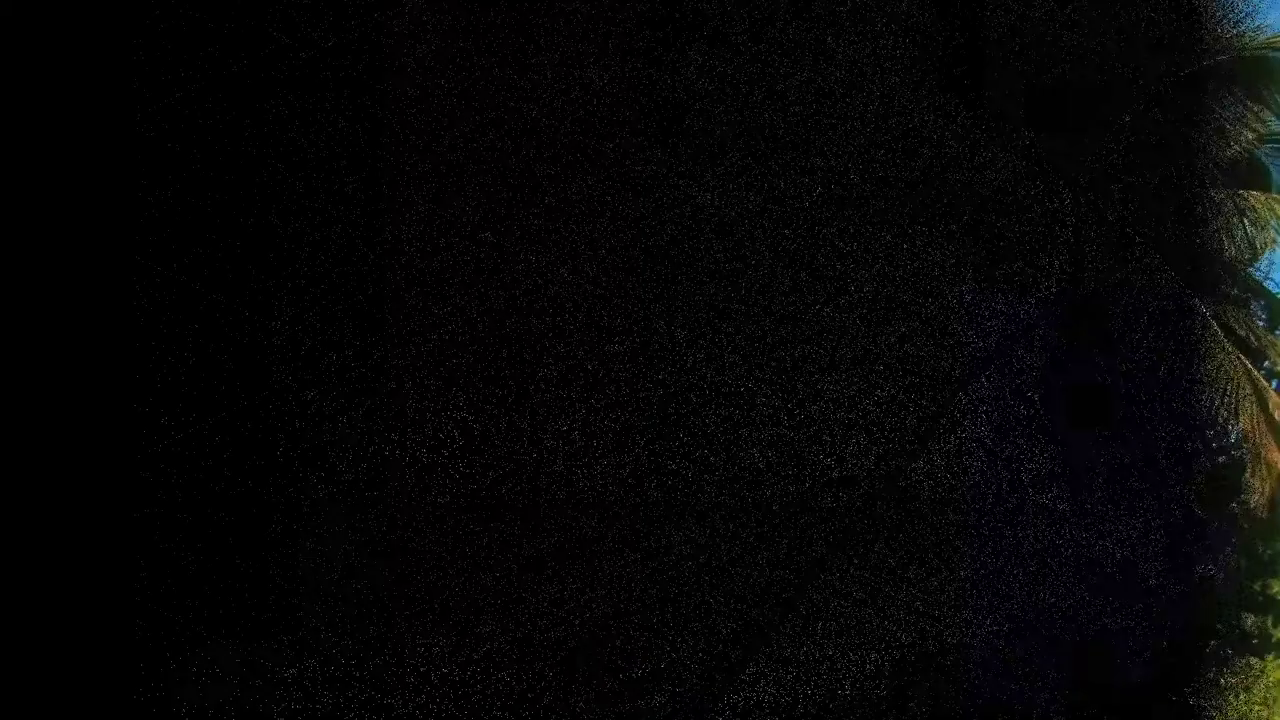